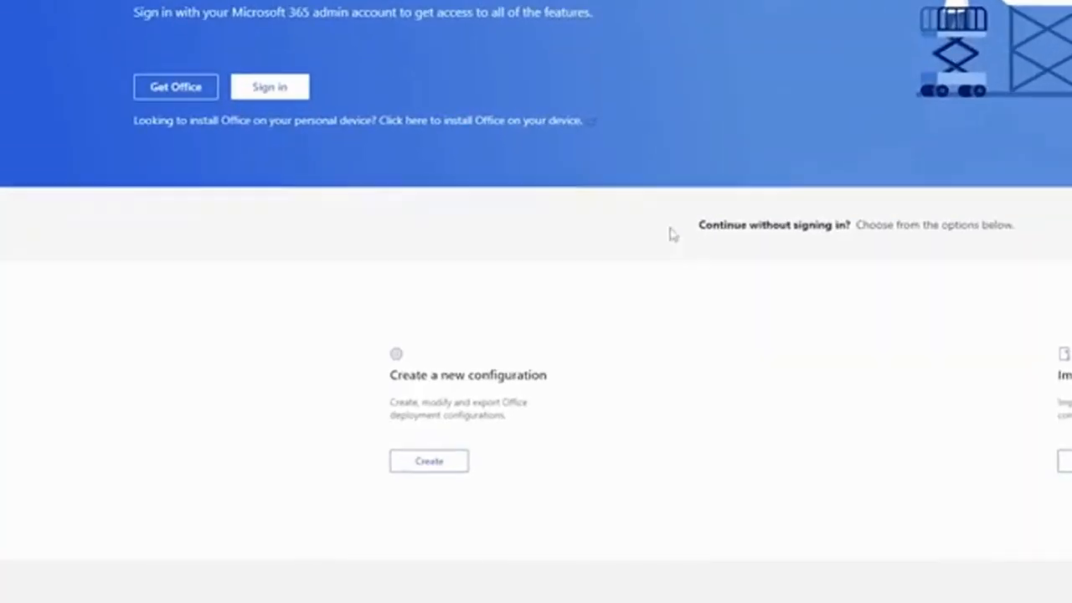
Create a new 64-bit configuration with Office LTSC Professional Plus 2021 - Volume License and no Visio product.
{"action": "left_click", "coordinate": [453, 460]}
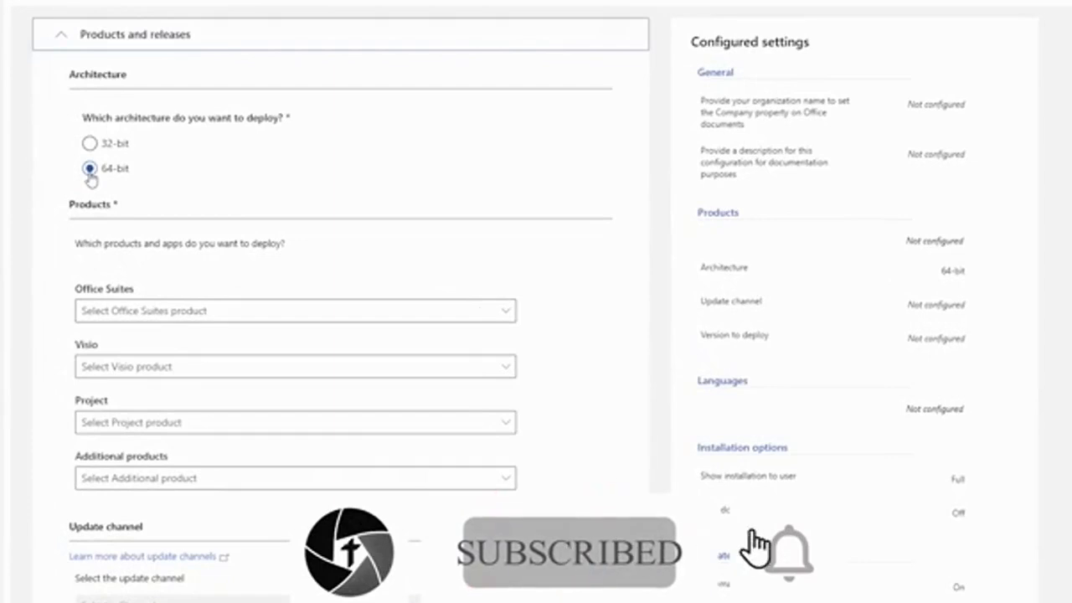
{"action": "left_click", "coordinate": [377, 315]}
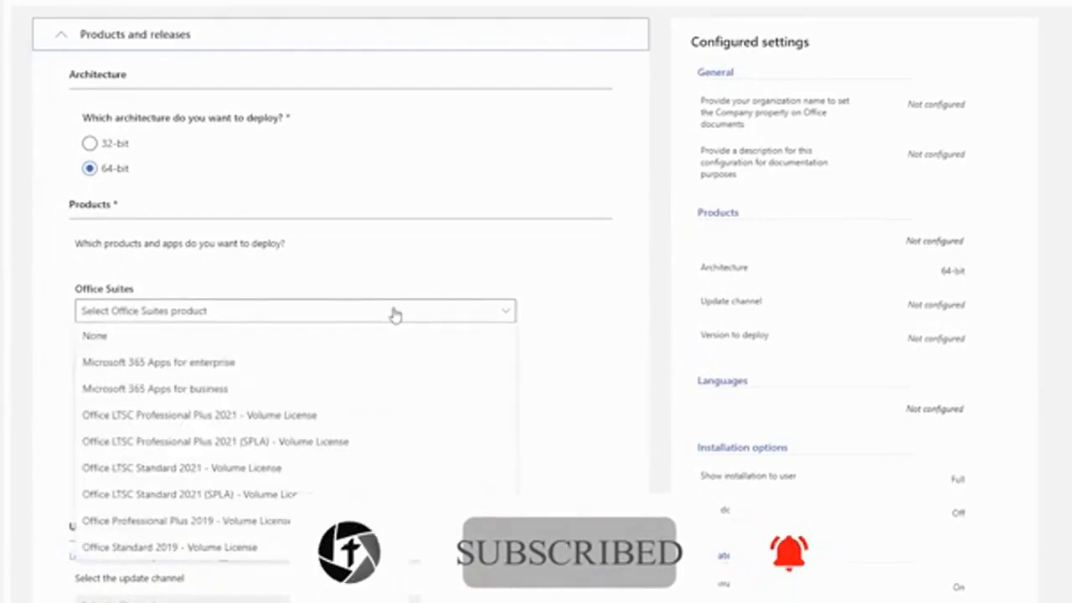
{"action": "left_click", "coordinate": [334, 417]}
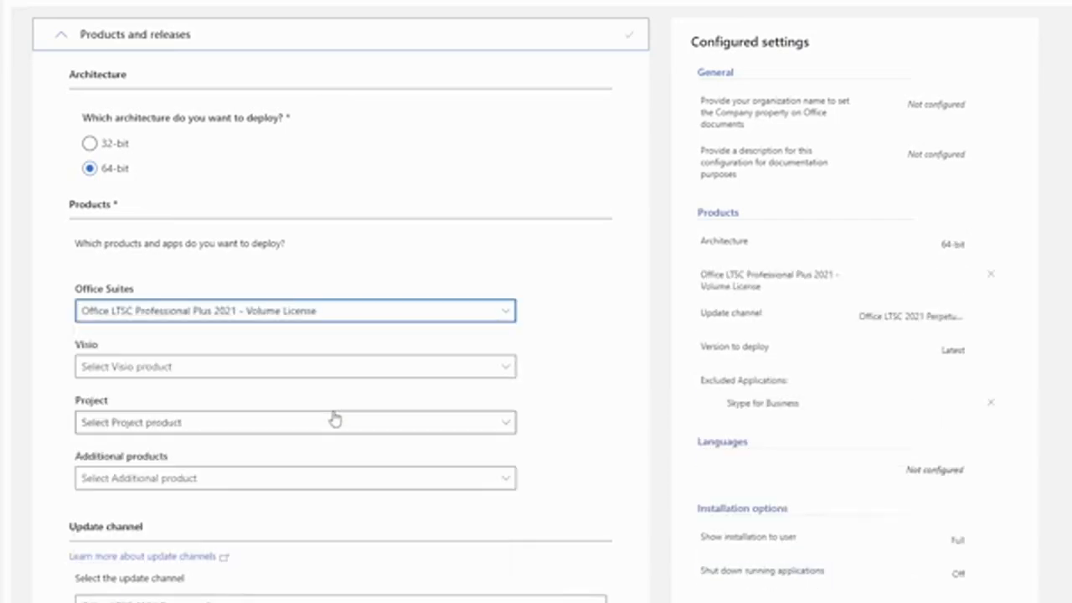
{"action": "left_click", "coordinate": [211, 370]}
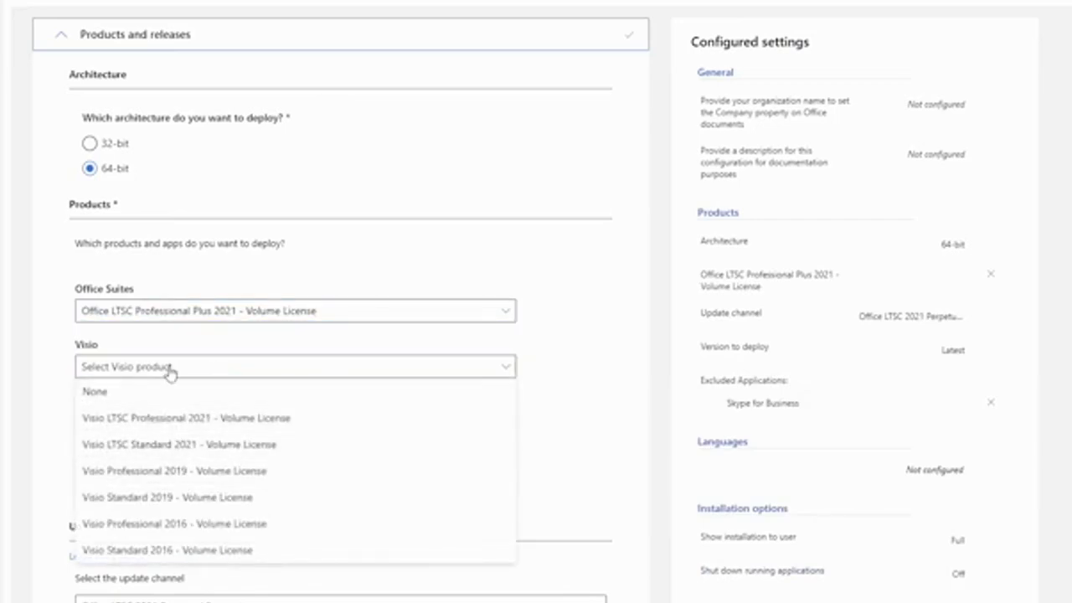
{"action": "left_click", "coordinate": [165, 397]}
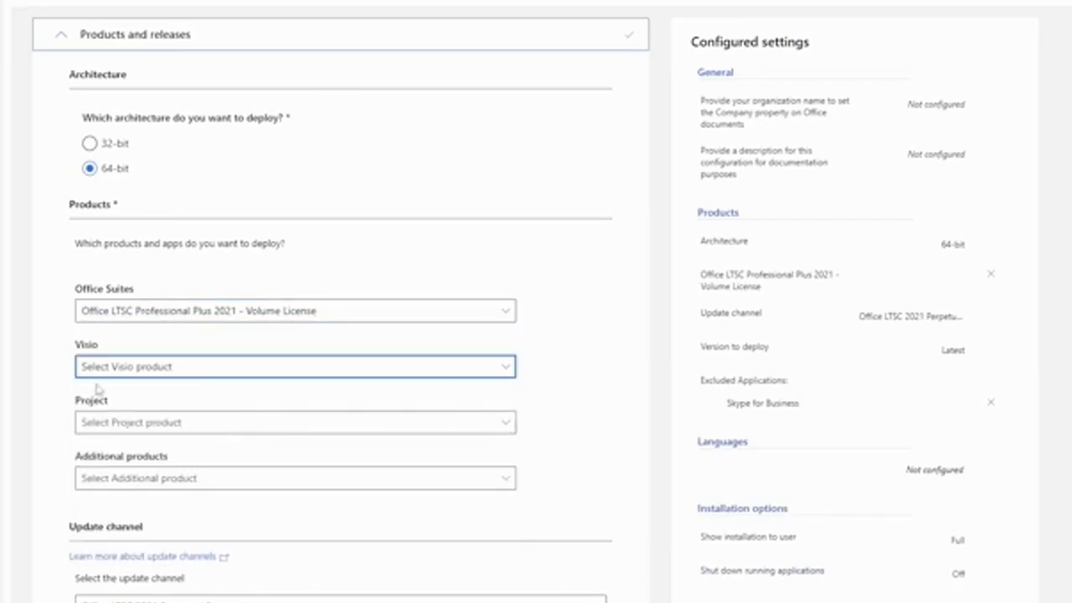
Exclude OneNote and Access from the apps being deployed.
{"action": "scroll", "coordinate": [28, 402], "scroll_direction": "down", "scroll_amount": 5}
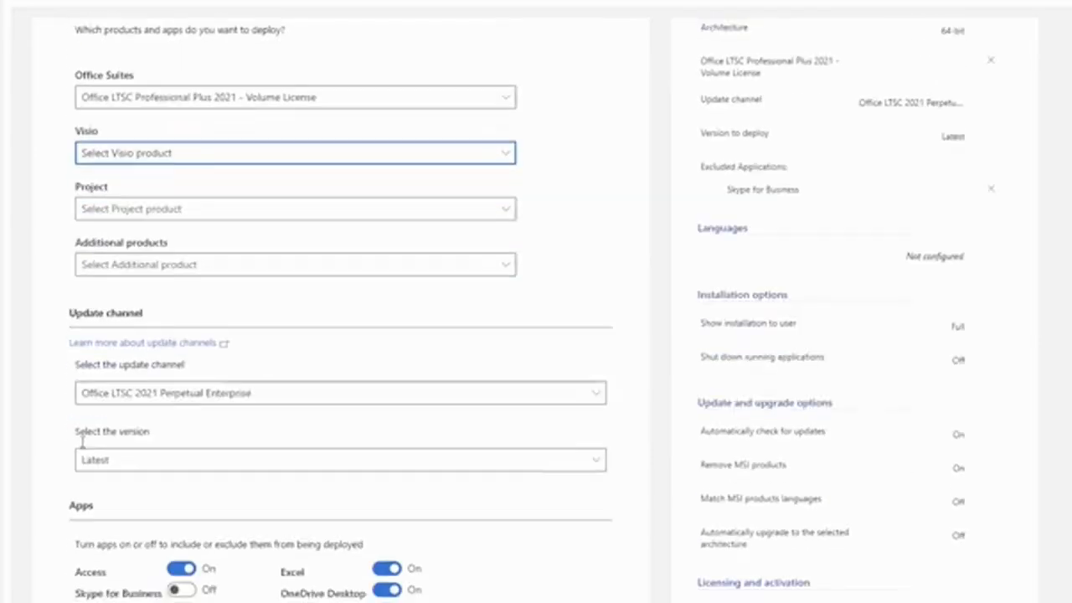
{"action": "scroll", "coordinate": [99, 372], "scroll_direction": "down", "scroll_amount": 1}
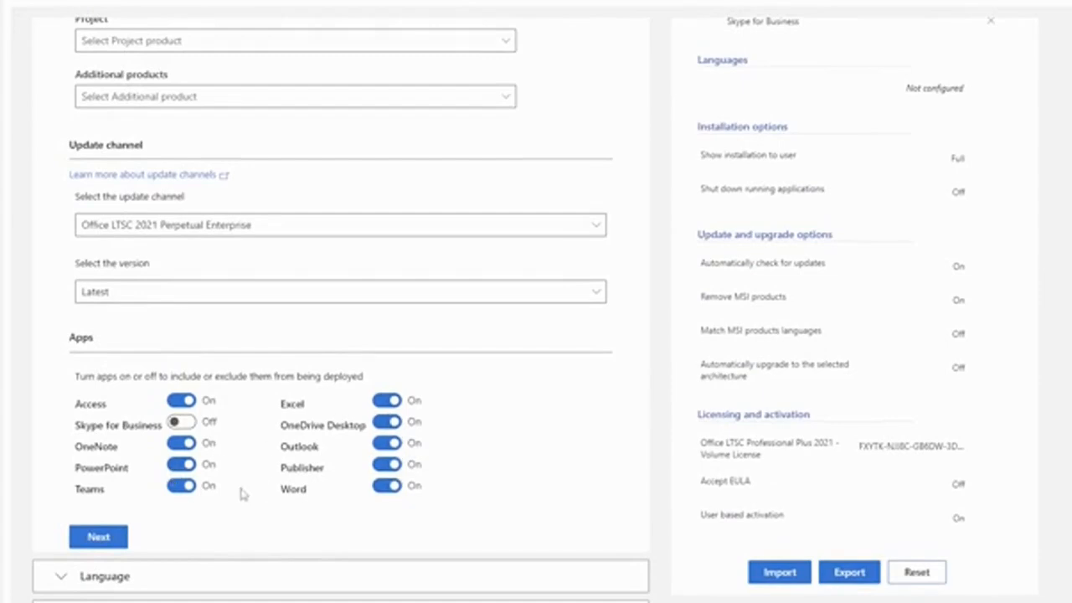
{"action": "left_click", "coordinate": [179, 443]}
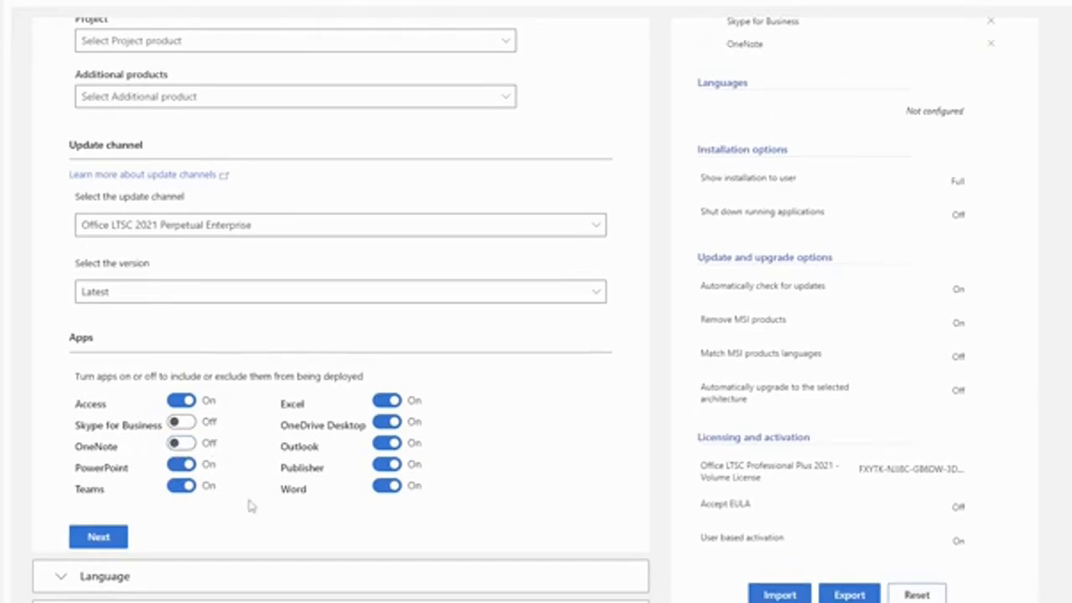
{"action": "left_click", "coordinate": [190, 406]}
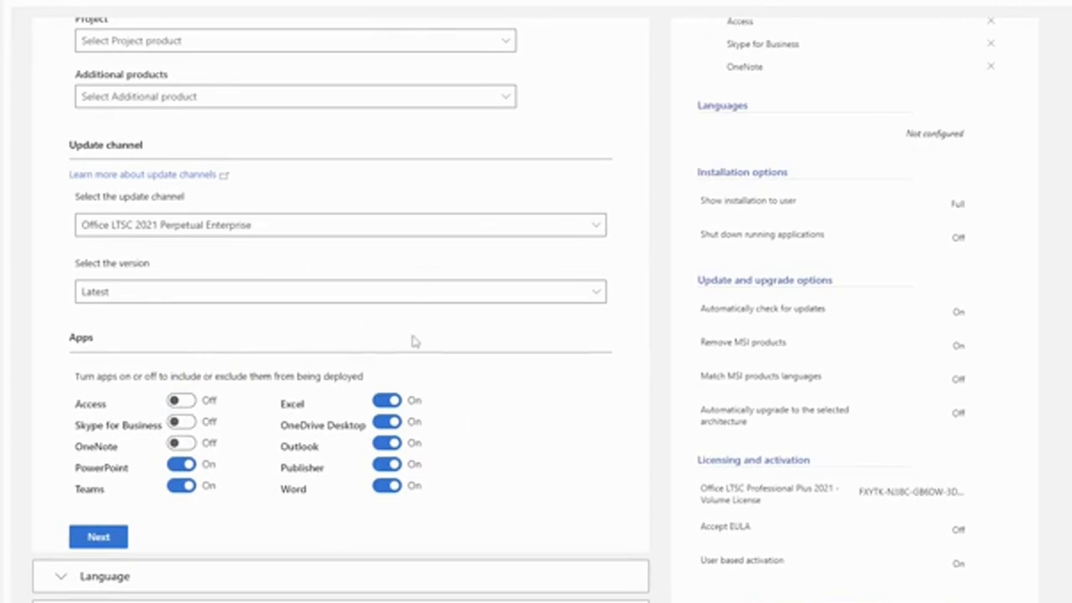
Continue to the language settings and set the primary language to English (United States).
{"action": "left_click", "coordinate": [101, 541]}
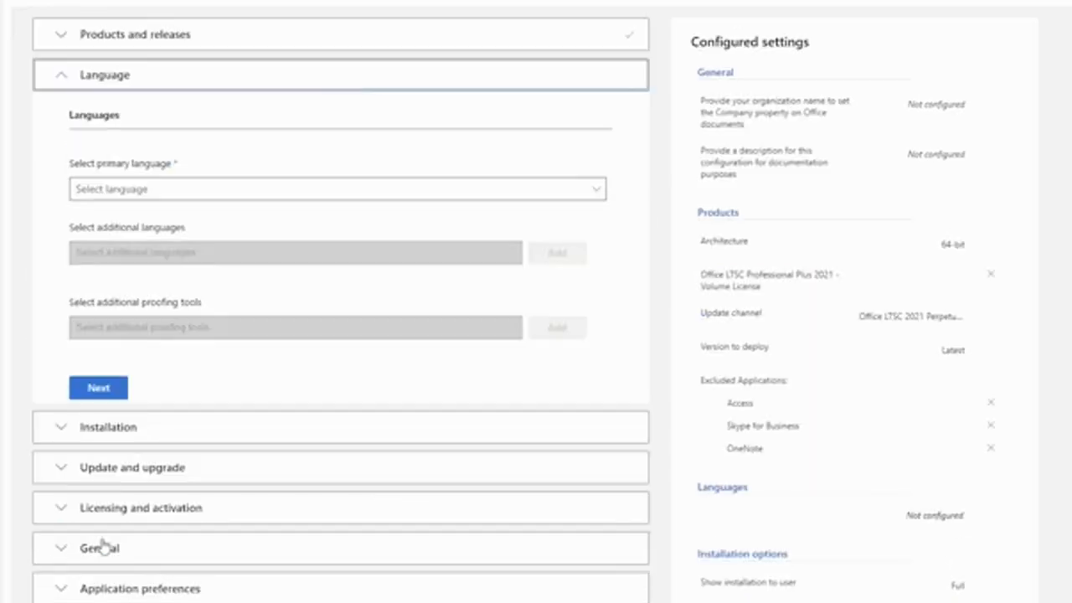
{"action": "left_click", "coordinate": [570, 196]}
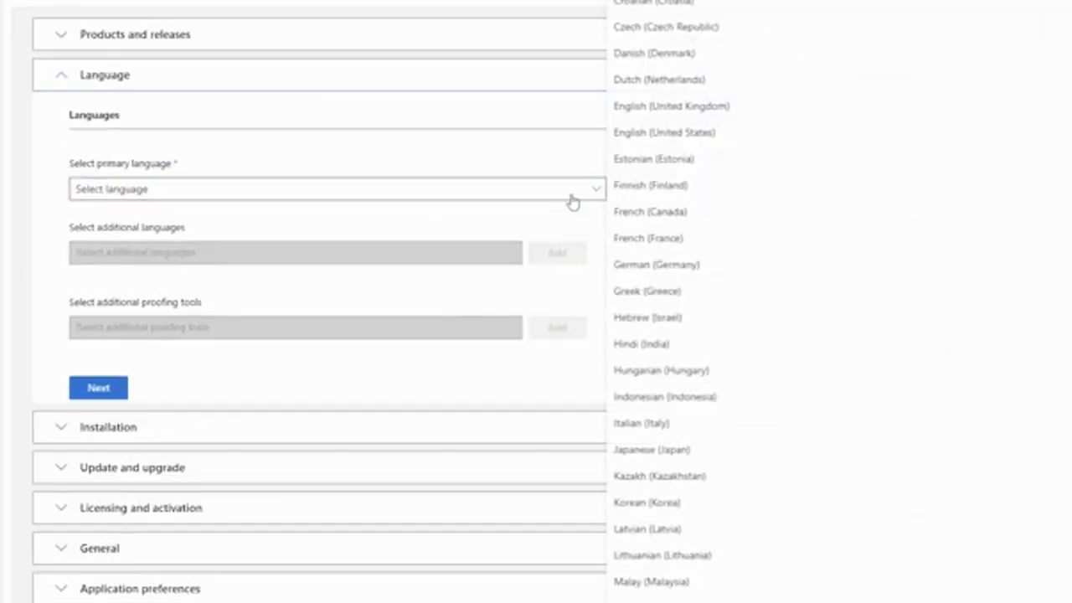
{"action": "left_click", "coordinate": [675, 135]}
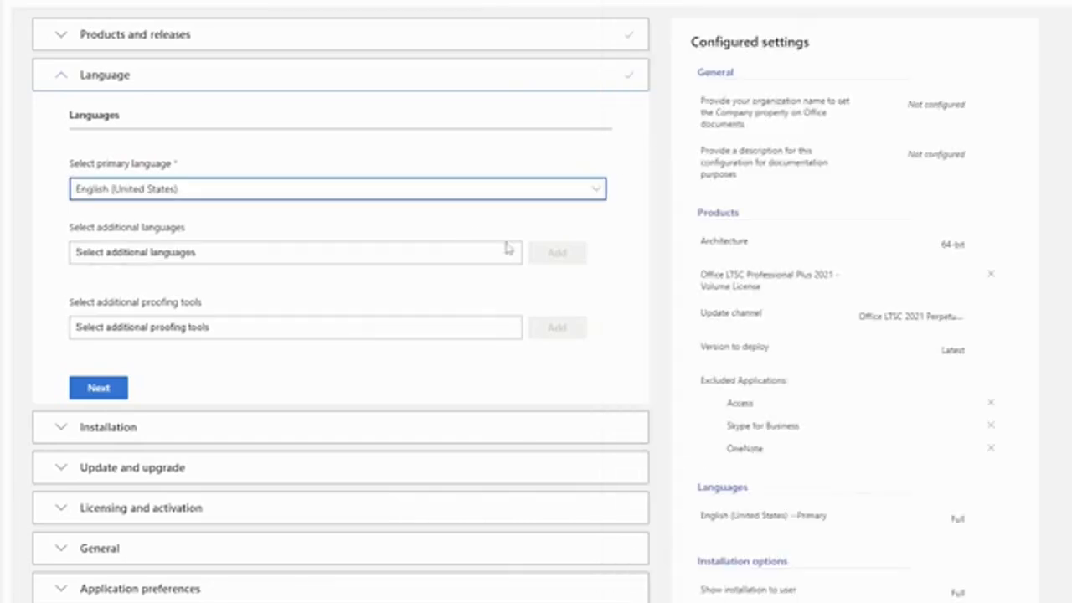
Look through the available additional languages without selecting any.
{"action": "scroll", "coordinate": [642, 294], "scroll_direction": "down", "scroll_amount": 2}
{"action": "left_click", "coordinate": [494, 136]}
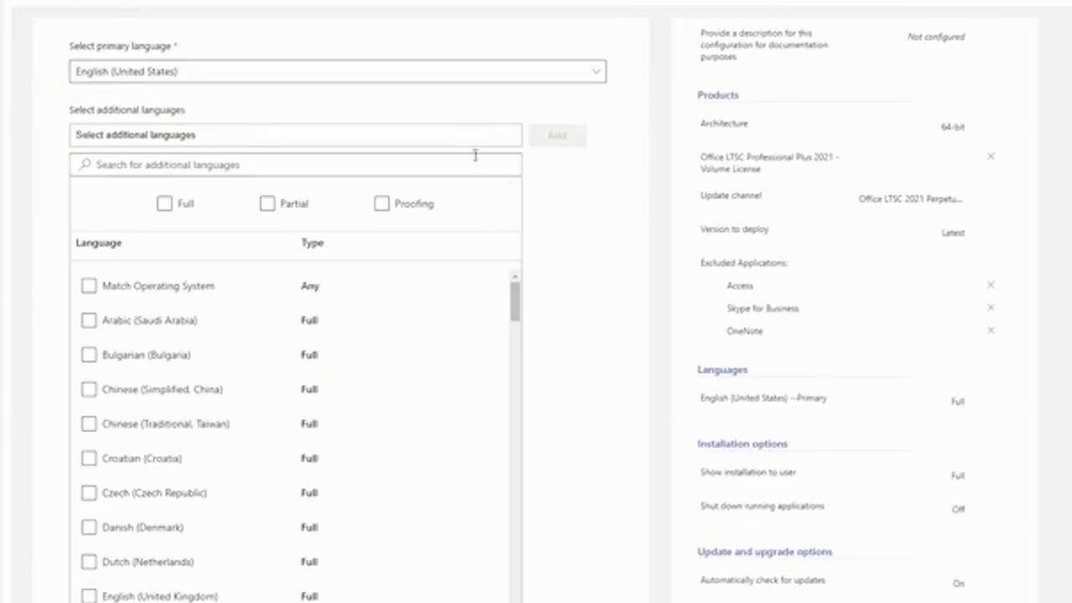
{"action": "left_click_drag", "start_coordinate": [515, 301], "coordinate": [521, 270]}
{"action": "scroll", "coordinate": [421, 371], "scroll_direction": "down", "scroll_amount": 3}
{"action": "scroll", "coordinate": [575, 414], "scroll_direction": "down", "scroll_amount": 4}
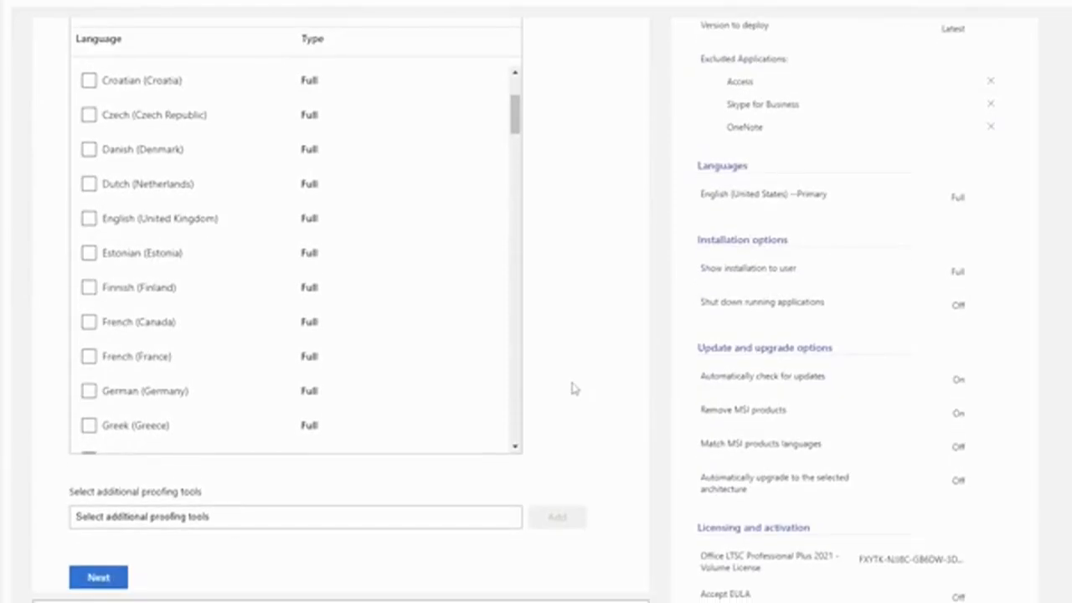
{"action": "scroll", "coordinate": [575, 388], "scroll_direction": "up", "scroll_amount": 5}
{"action": "left_click", "coordinate": [233, 250]}
{"action": "left_click", "coordinate": [232, 257]}
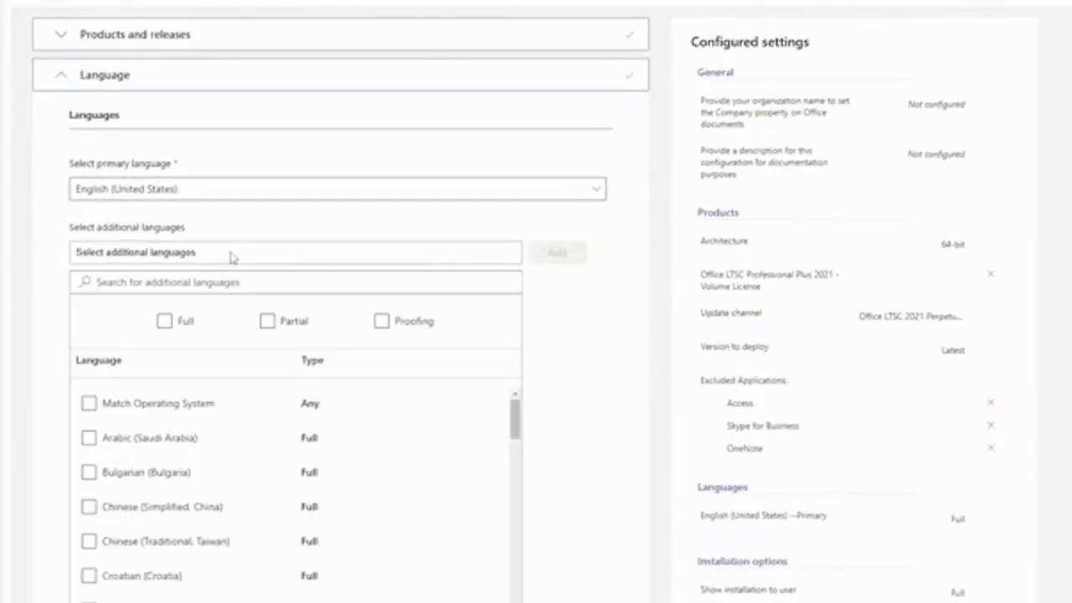
{"action": "left_click", "coordinate": [232, 261]}
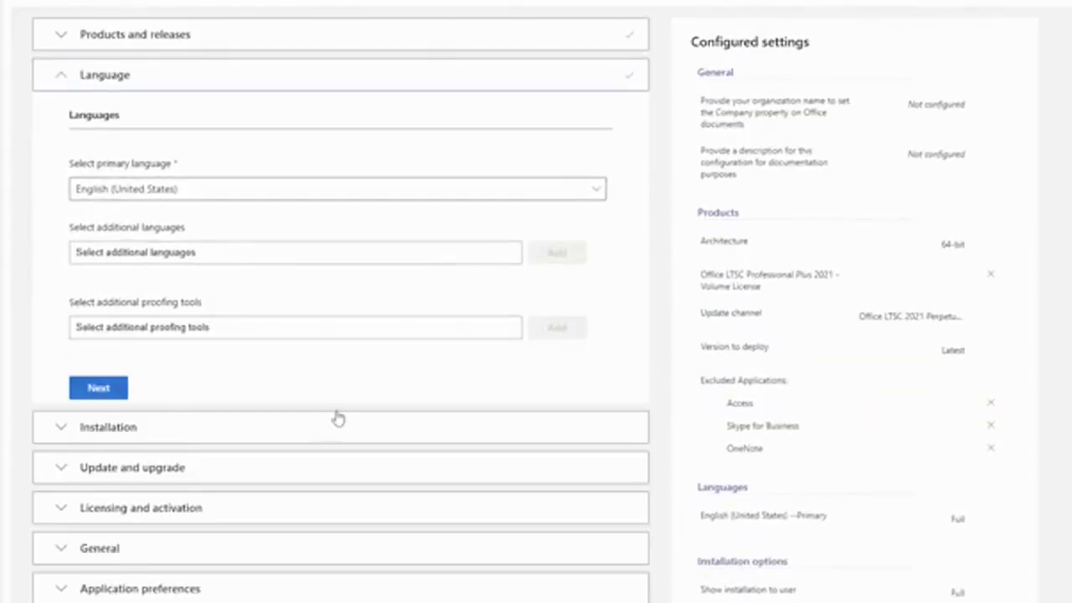
Keep the default installation options and disable uninstalling MSI versions of Office in the upgrade options.
{"action": "left_click", "coordinate": [104, 390]}
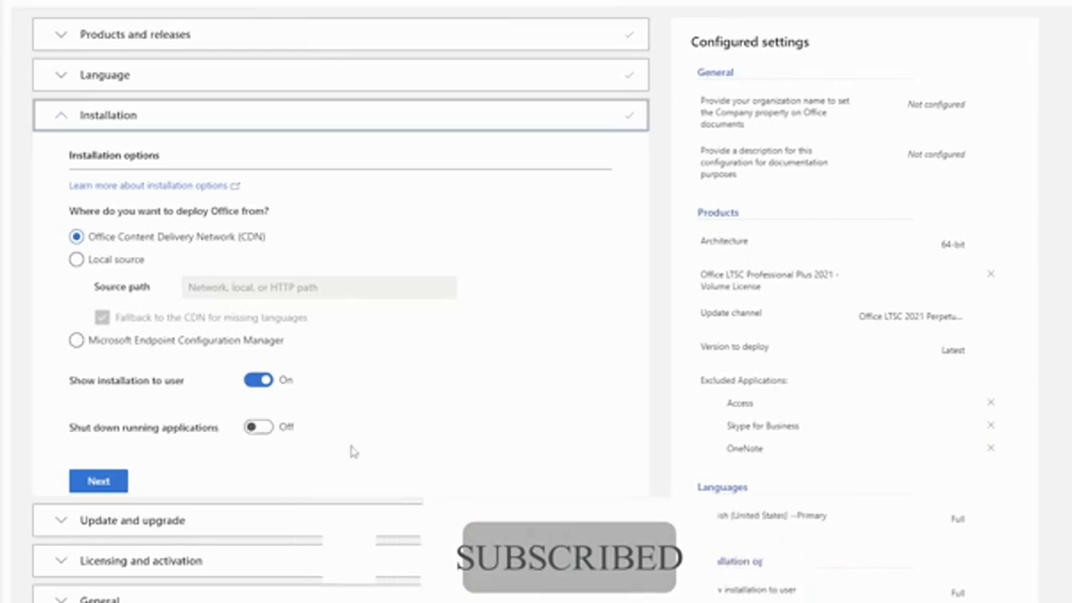
{"action": "left_click", "coordinate": [119, 481]}
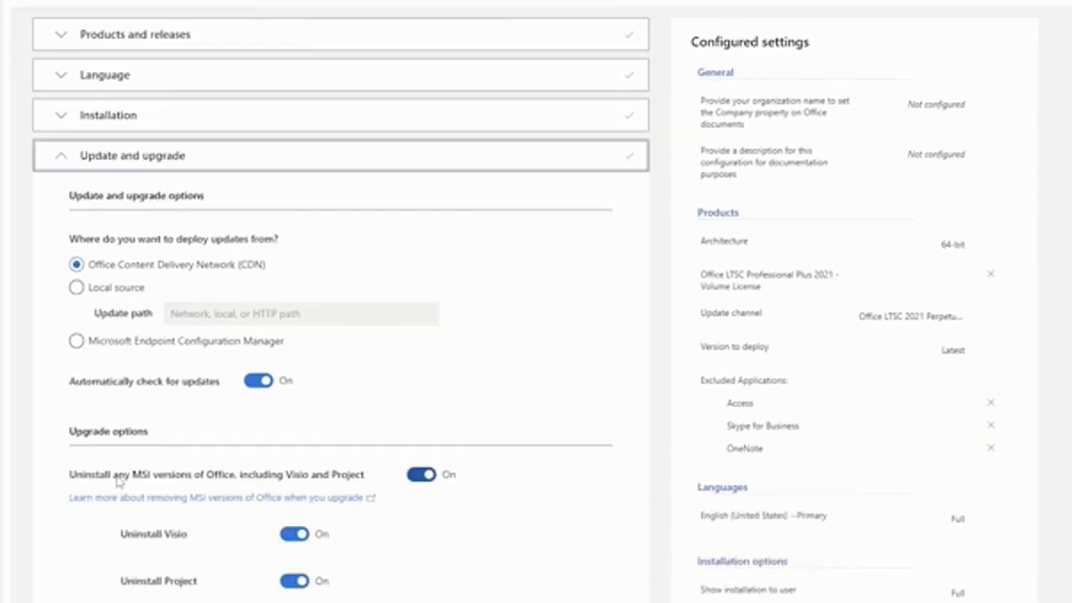
{"action": "scroll", "coordinate": [335, 346], "scroll_direction": "down", "scroll_amount": 3}
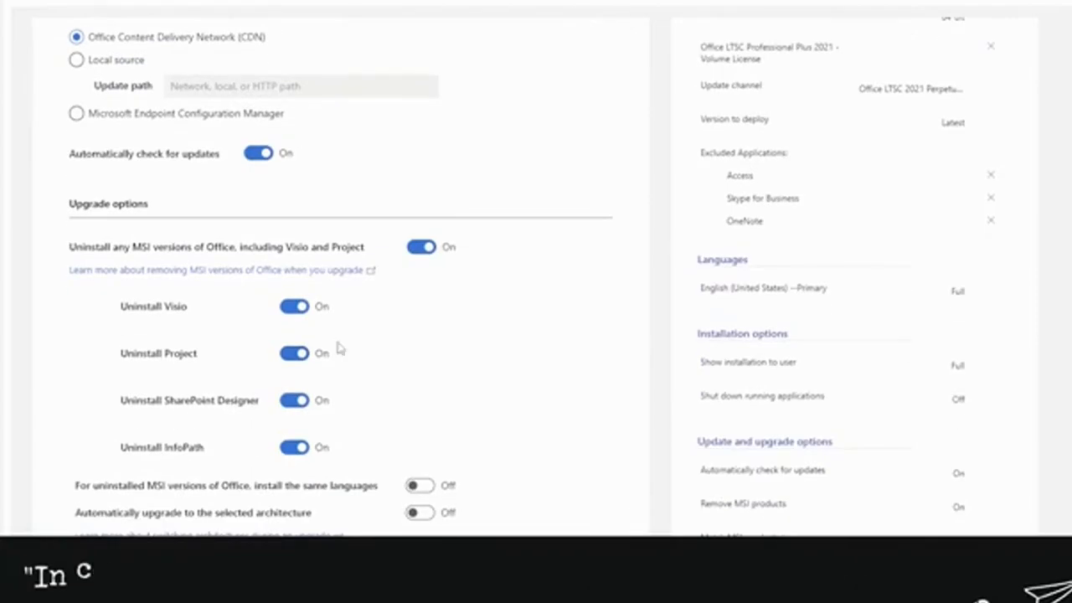
{"action": "left_click", "coordinate": [422, 251]}
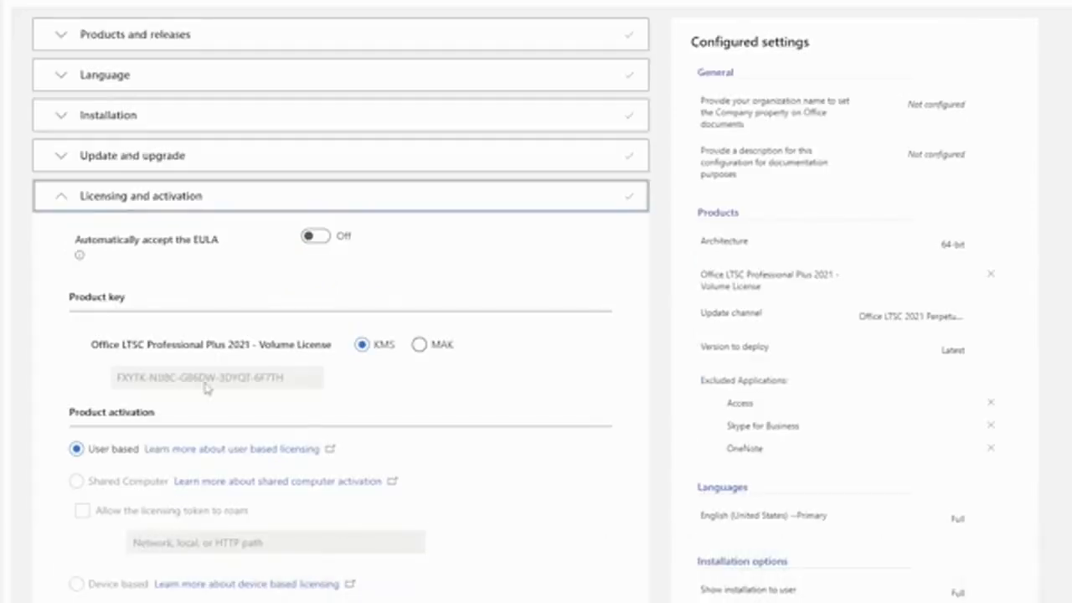
Keep the KMS product key option with user-based activation and complete the licensing section.
{"action": "left_click", "coordinate": [361, 348]}
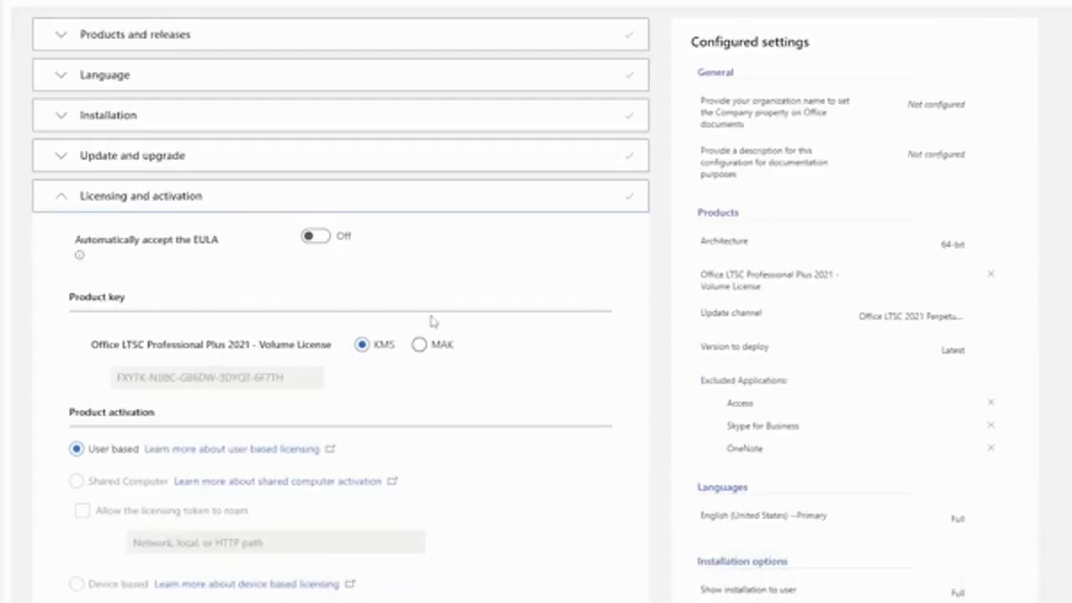
{"action": "scroll", "coordinate": [471, 352], "scroll_direction": "down", "scroll_amount": 3}
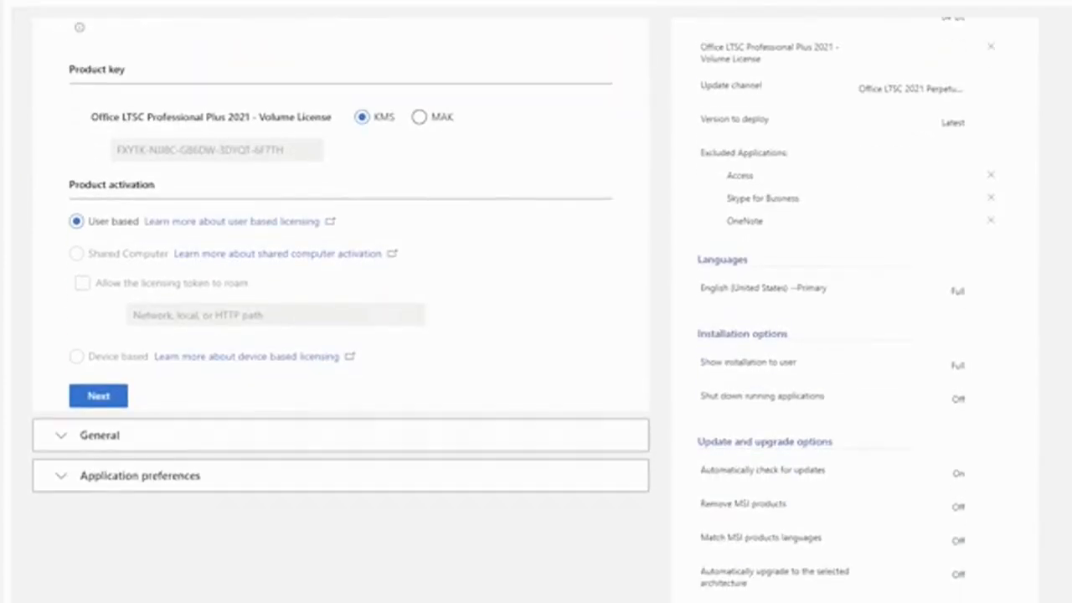
{"action": "left_click", "coordinate": [118, 398]}
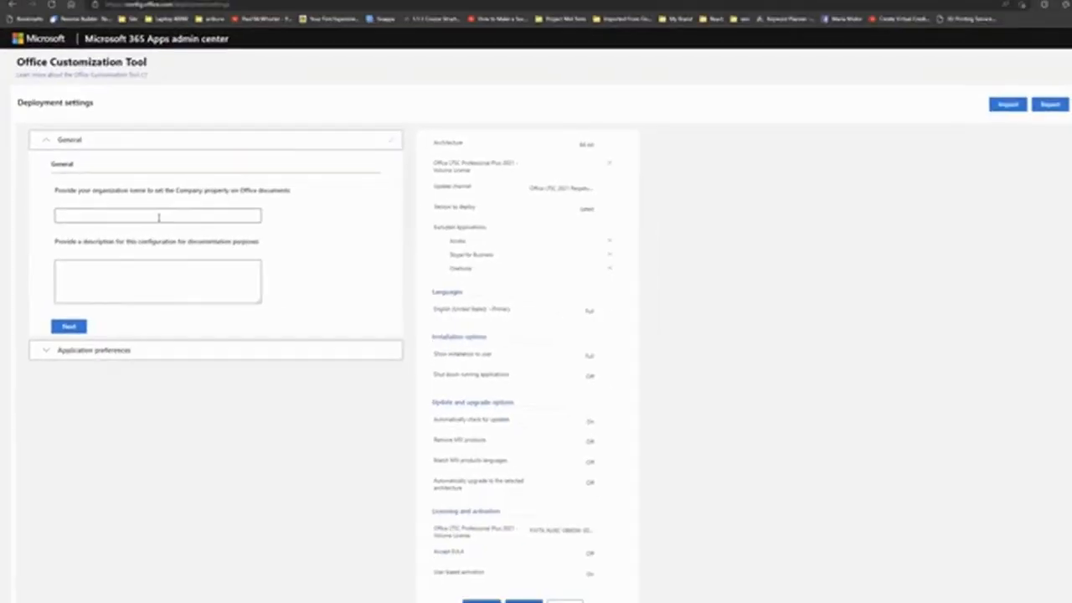
Leave the organization name and description blank and finish with the default application preferences.
{"action": "left_click", "coordinate": [158, 217]}
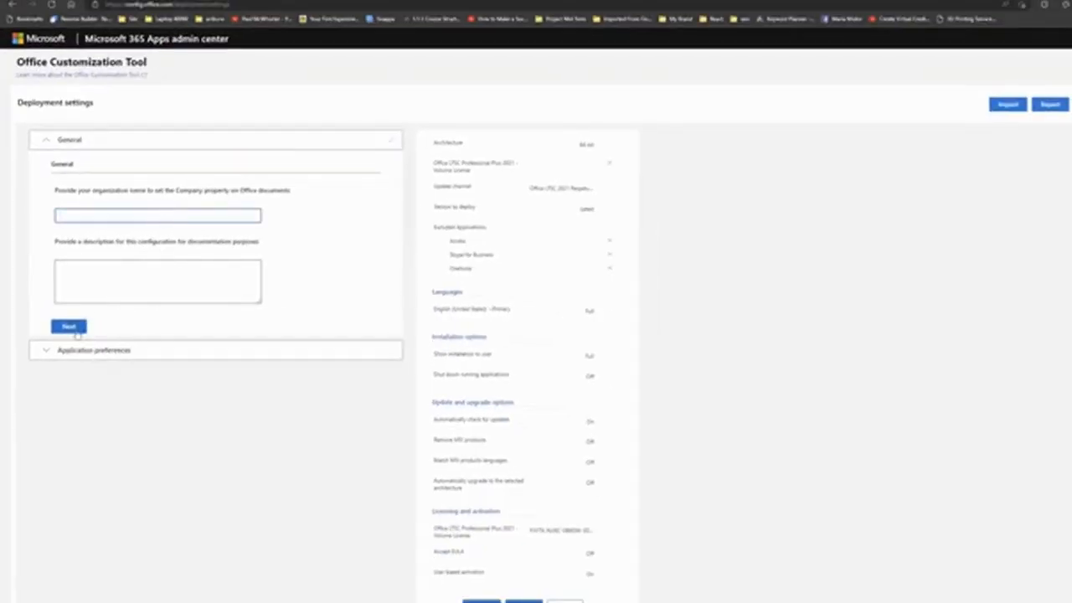
{"action": "left_click", "coordinate": [76, 330]}
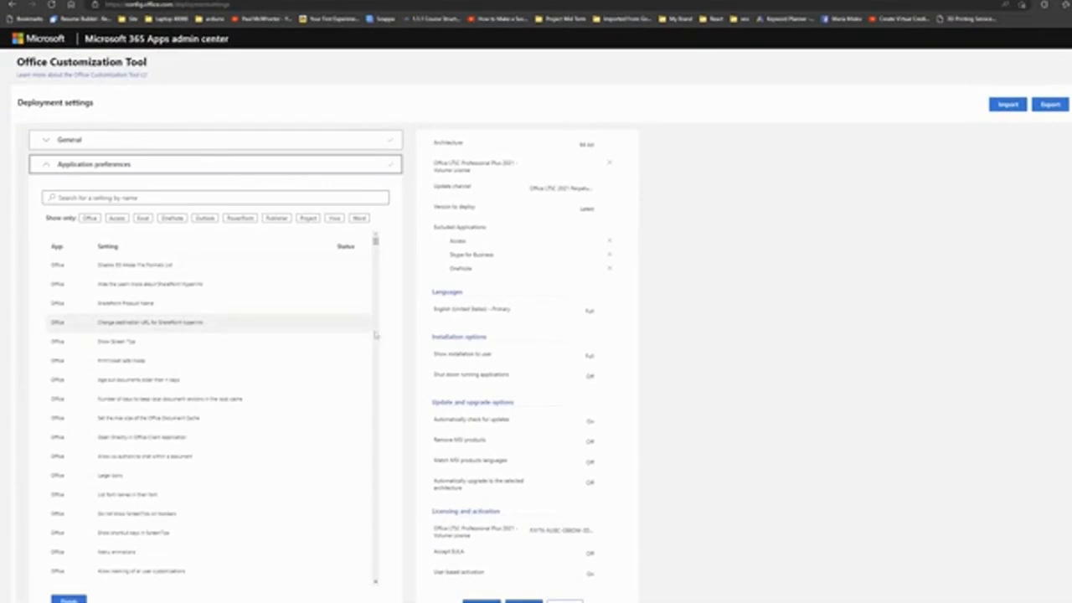
{"action": "scroll", "coordinate": [159, 402], "scroll_direction": "down", "scroll_amount": 2}
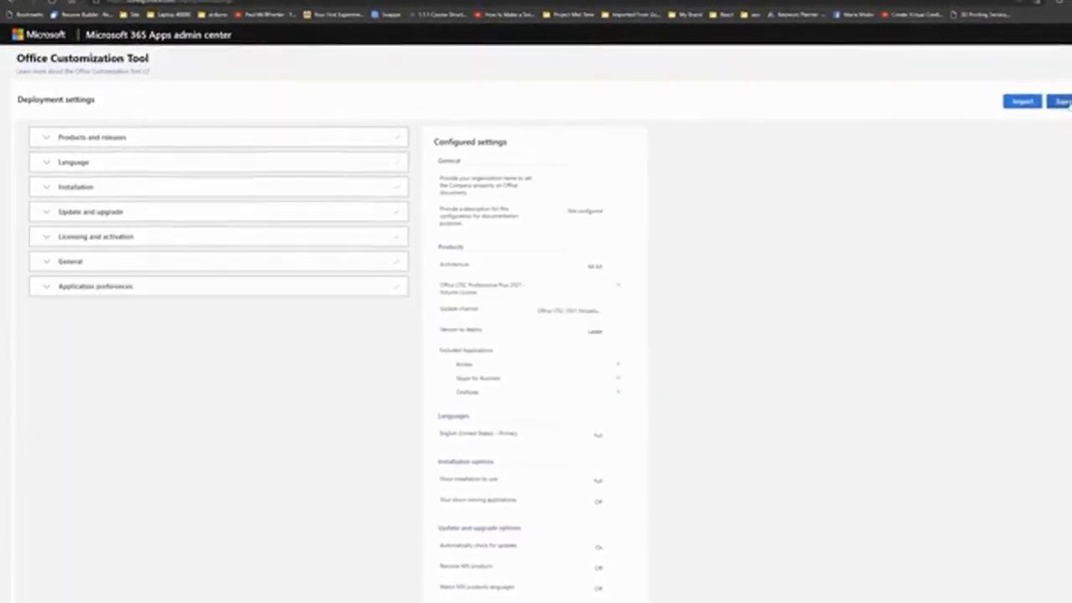
Export the configuration as Configuration with Office Open XML formats as the default, accepting the license agreement.
{"action": "left_click", "coordinate": [1064, 101]}
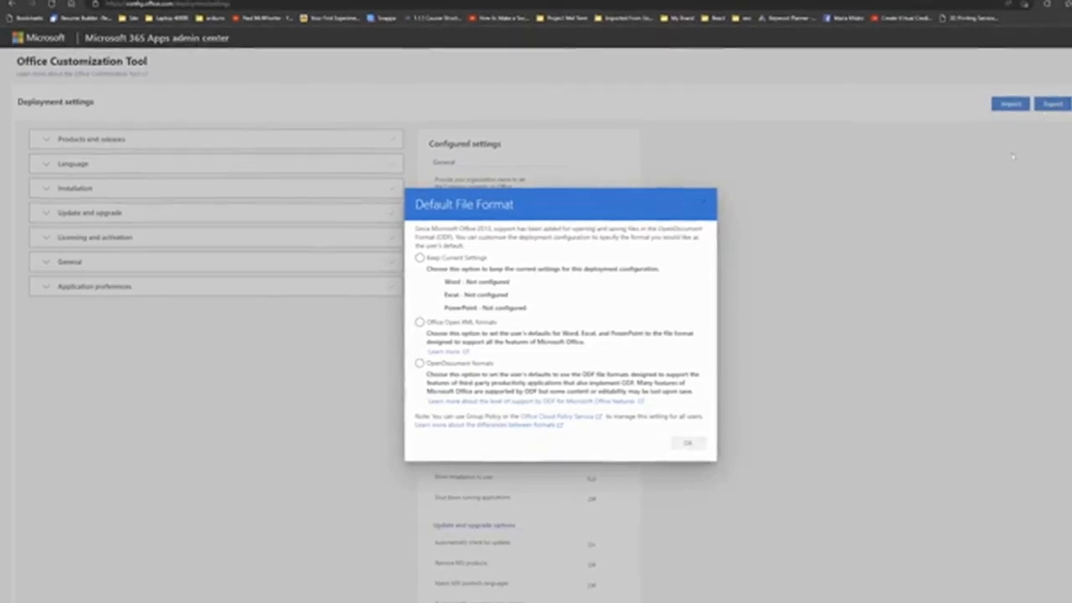
{"action": "left_click", "coordinate": [419, 323]}
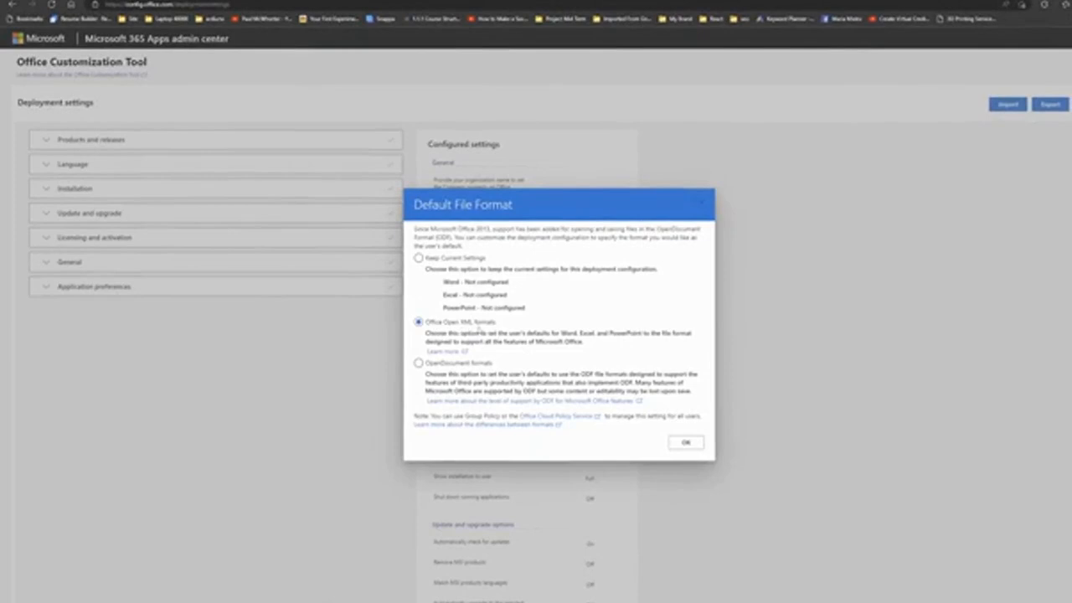
{"action": "left_click", "coordinate": [686, 442]}
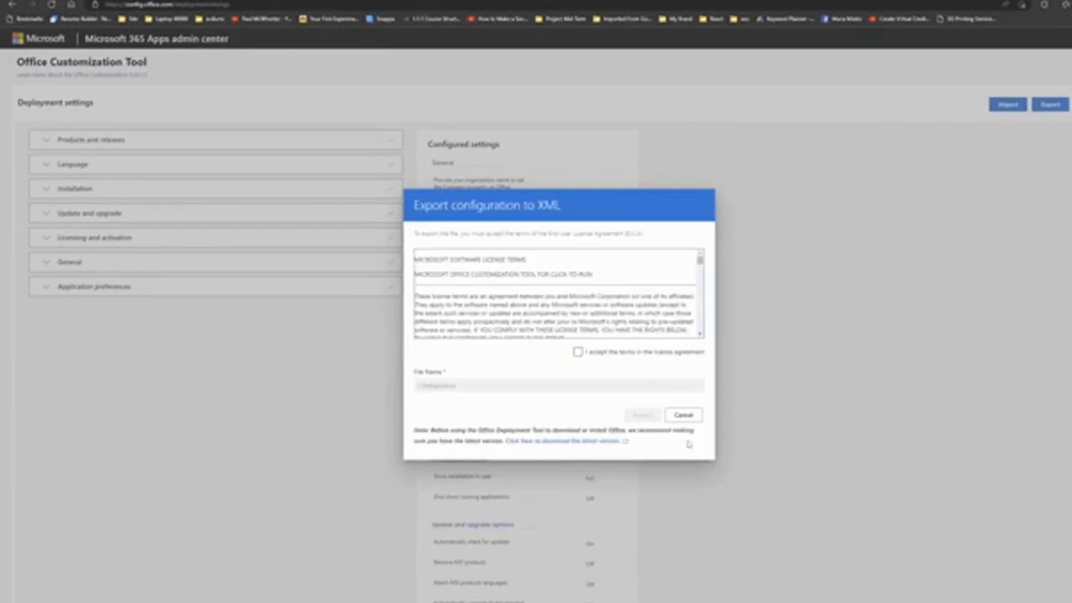
{"action": "left_click", "coordinate": [578, 352]}
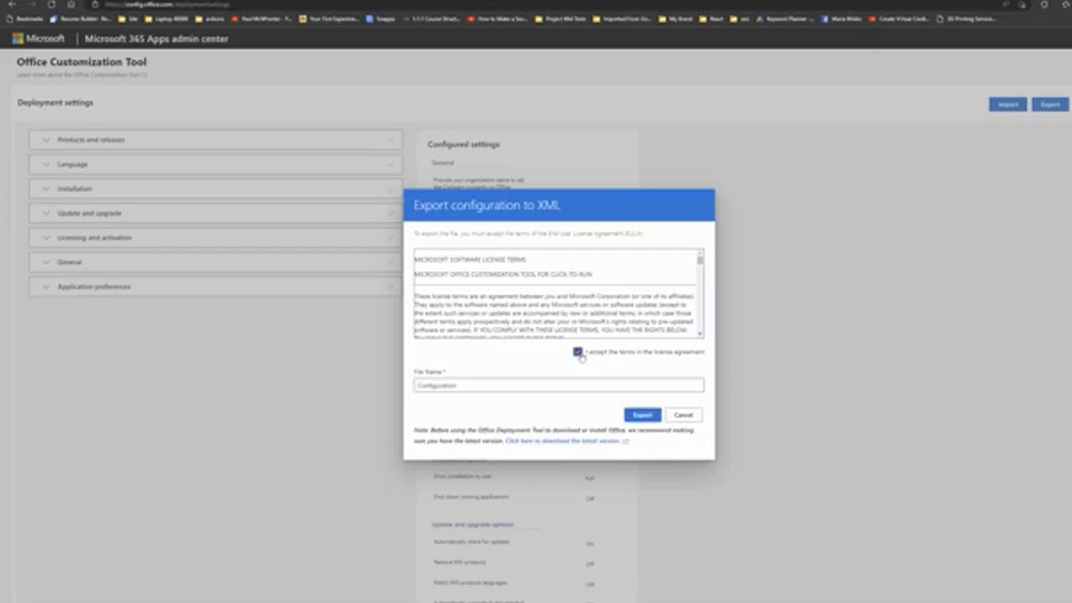
{"action": "left_click", "coordinate": [645, 415]}
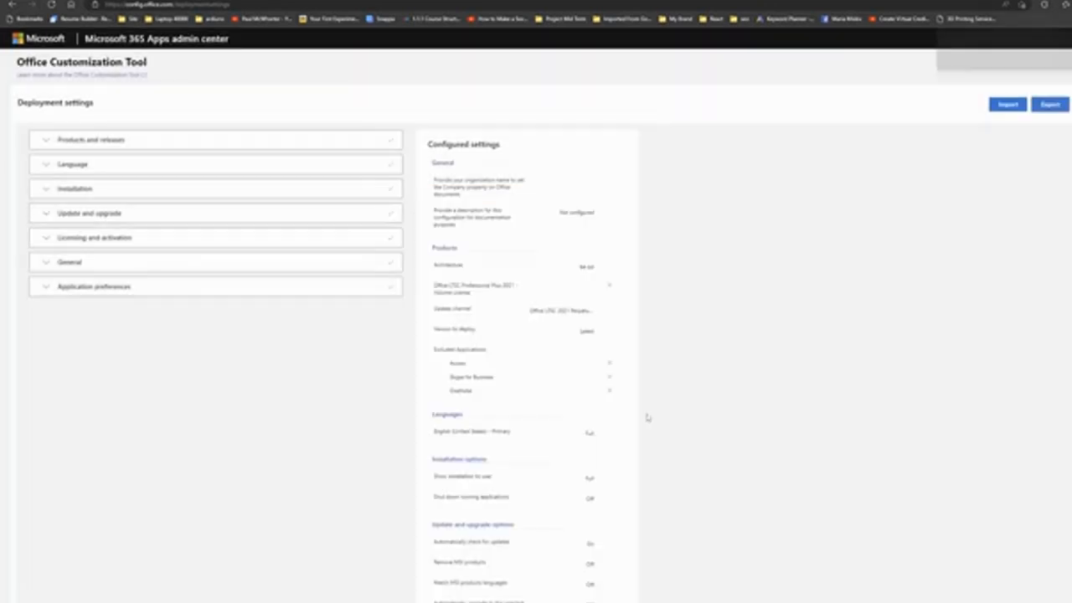
Switch to File Explorer and create a new folder on Local Disk (C:).
{"action": "left_click", "coordinate": [981, 58]}
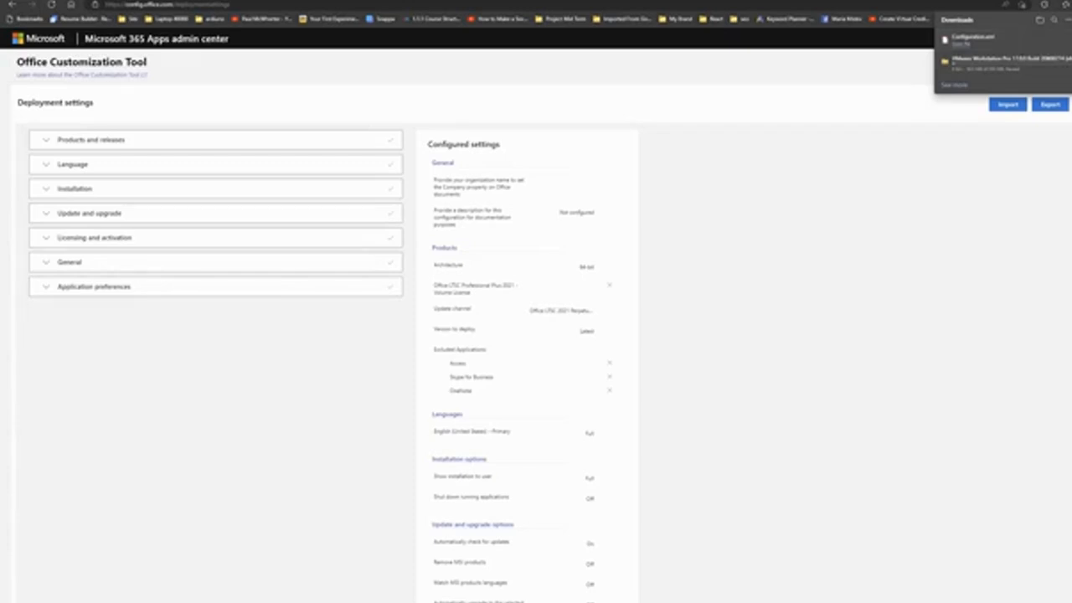
{"action": "left_click_drag", "start_coordinate": [1071, 209], "coordinate": [827, 1]}
{"action": "right_click", "coordinate": [308, 299]}
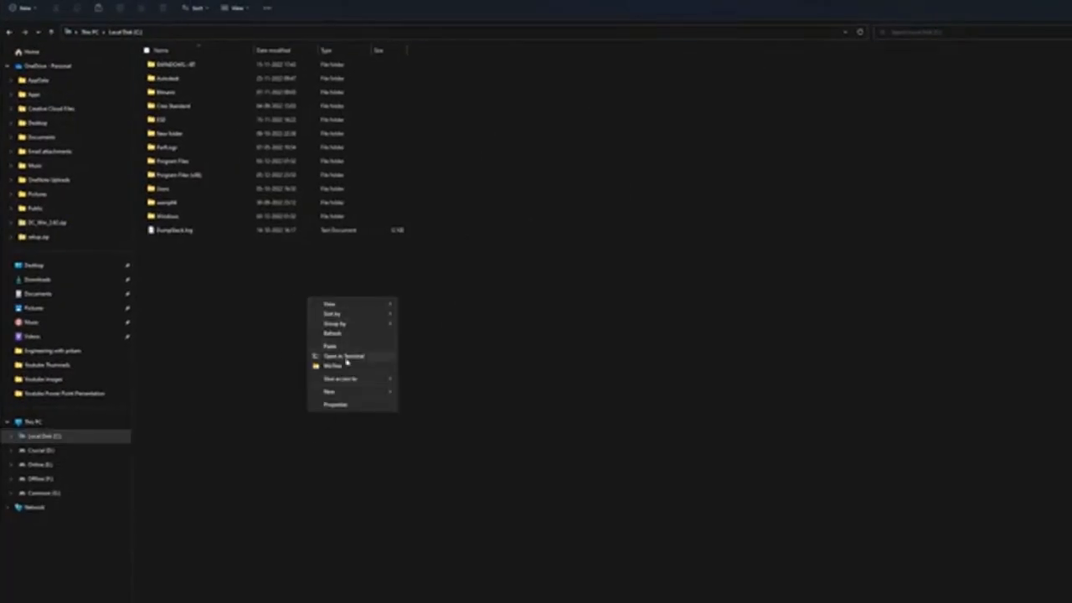
{"action": "mouse_move", "coordinate": [347, 391]}
{"action": "left_click", "coordinate": [417, 391]}
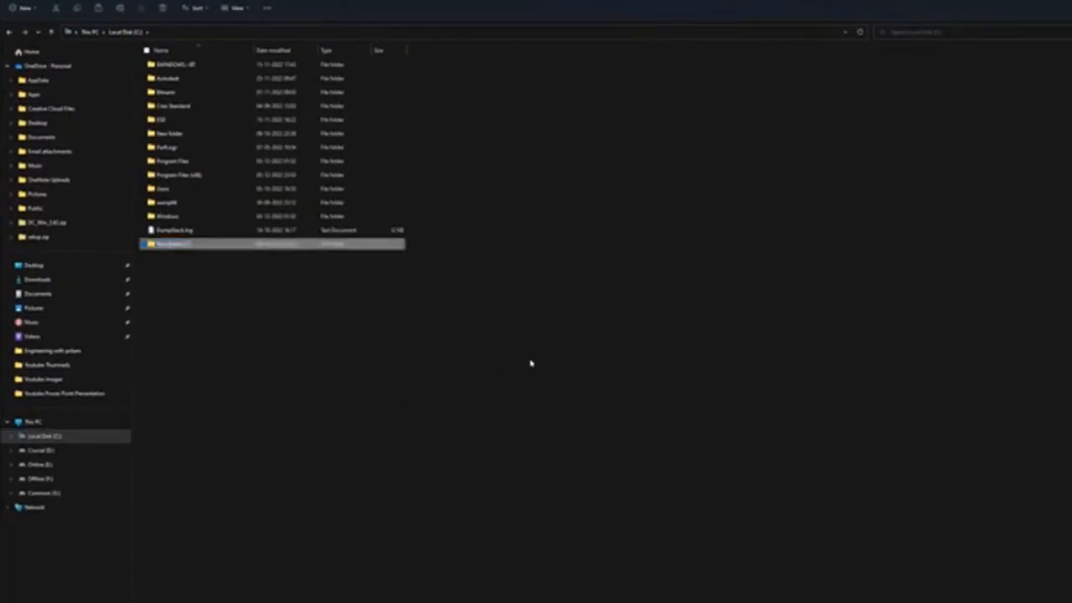
Open the new folder and paste the exported Configuration.xml file into it.
{"action": "double_click", "coordinate": [217, 242]}
{"action": "right_click", "coordinate": [263, 168]}
{"action": "left_click", "coordinate": [287, 230]}
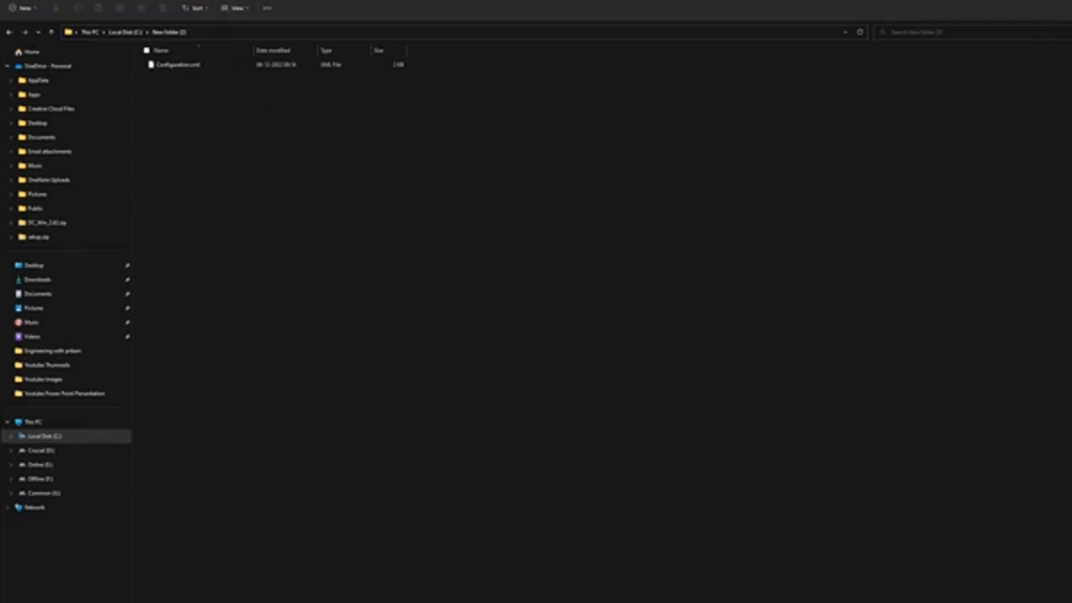
Switch to the browser, go to google.com and search for "office deployment tool".
{"action": "left_click", "coordinate": [1070, 2]}
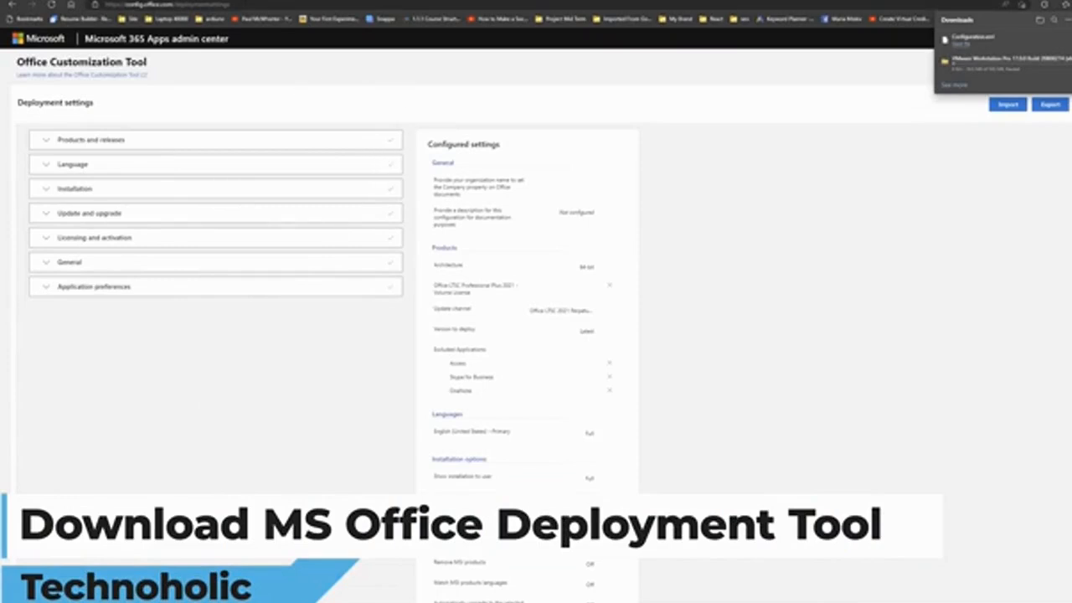
{"action": "left_click", "coordinate": [167, 5]}
{"action": "type", "text": "google.com"}
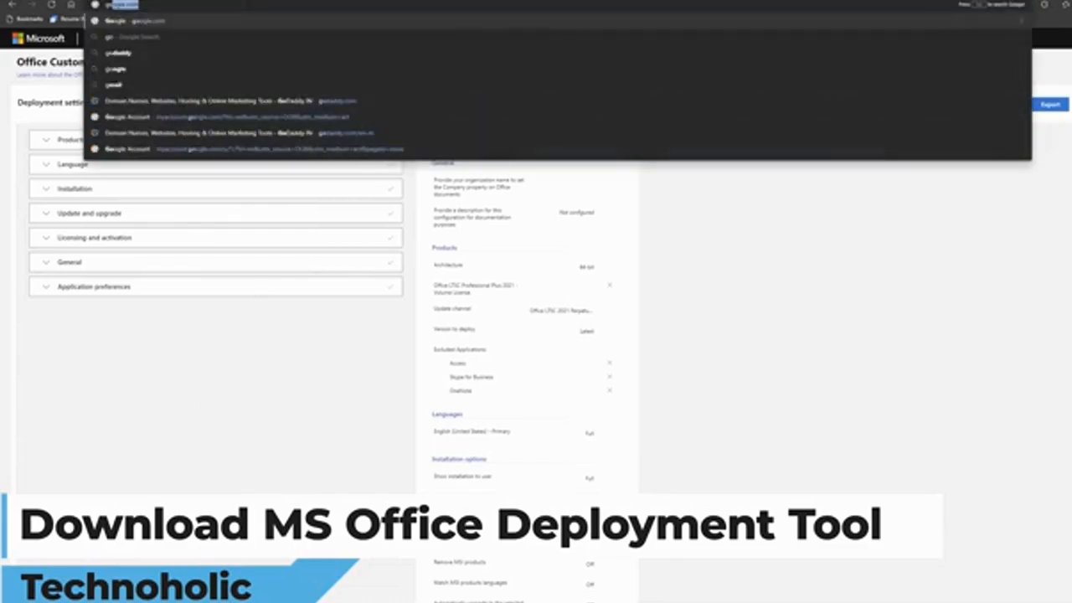
{"action": "key", "text": "Return"}
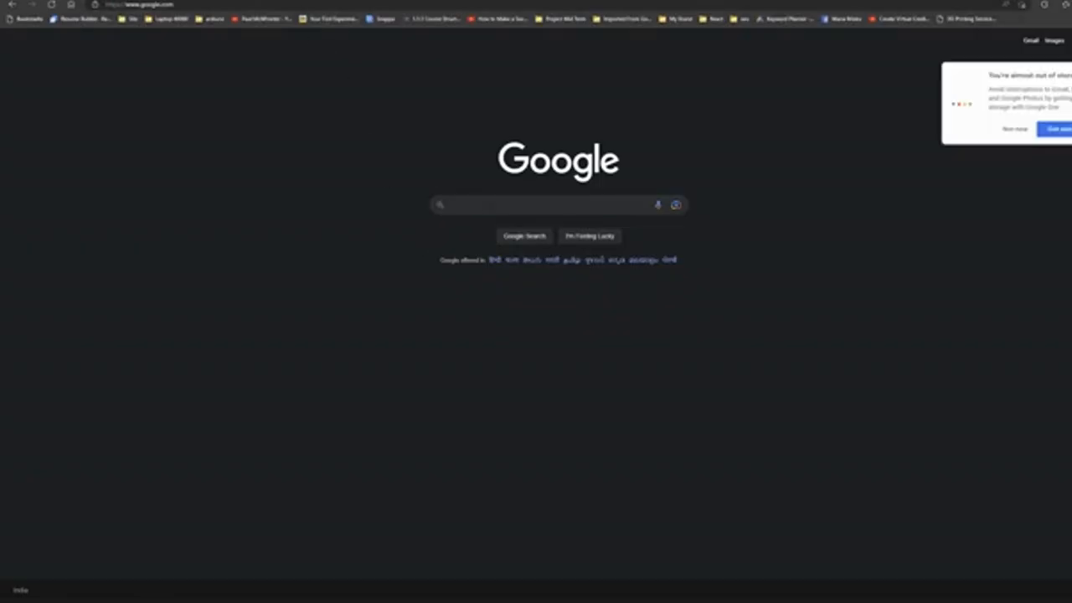
{"action": "type", "text": "office"}
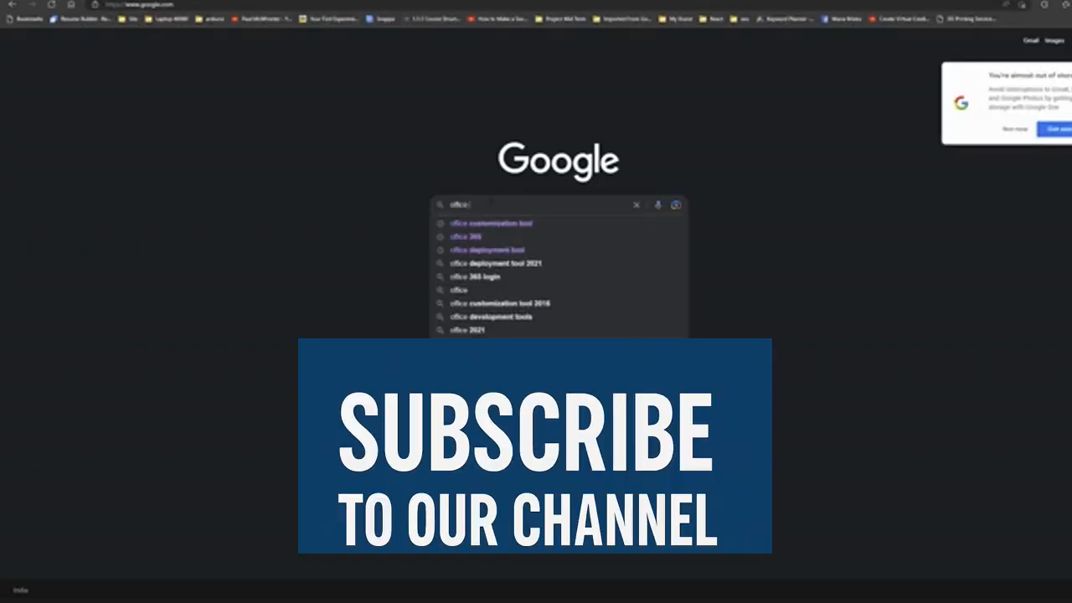
{"action": "key", "text": "Down"}
{"action": "key", "text": "Down"}
{"action": "key", "text": "Down"}
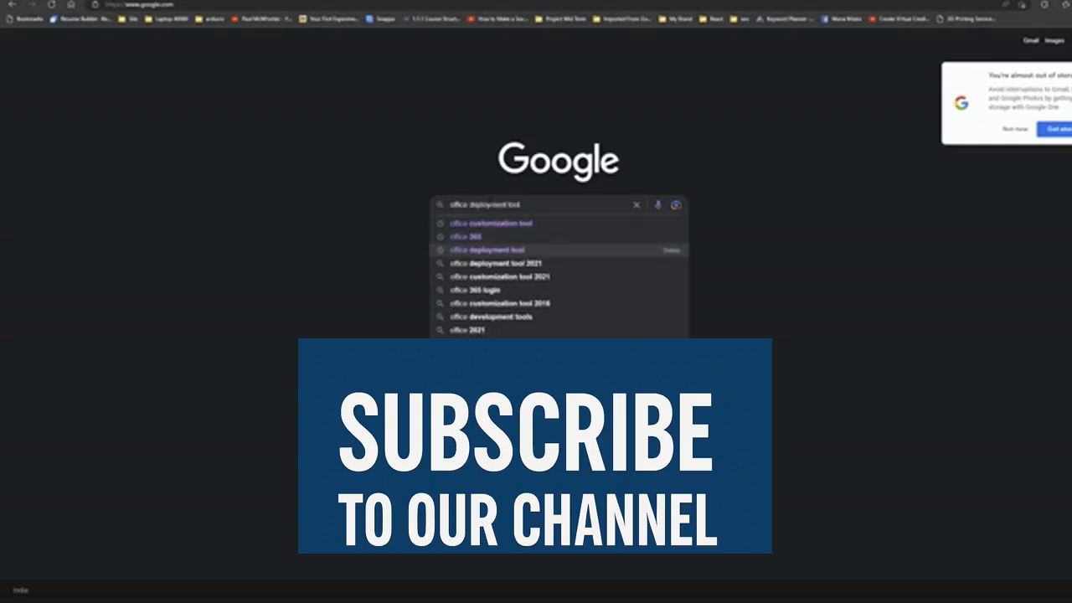
{"action": "key", "text": "Return"}
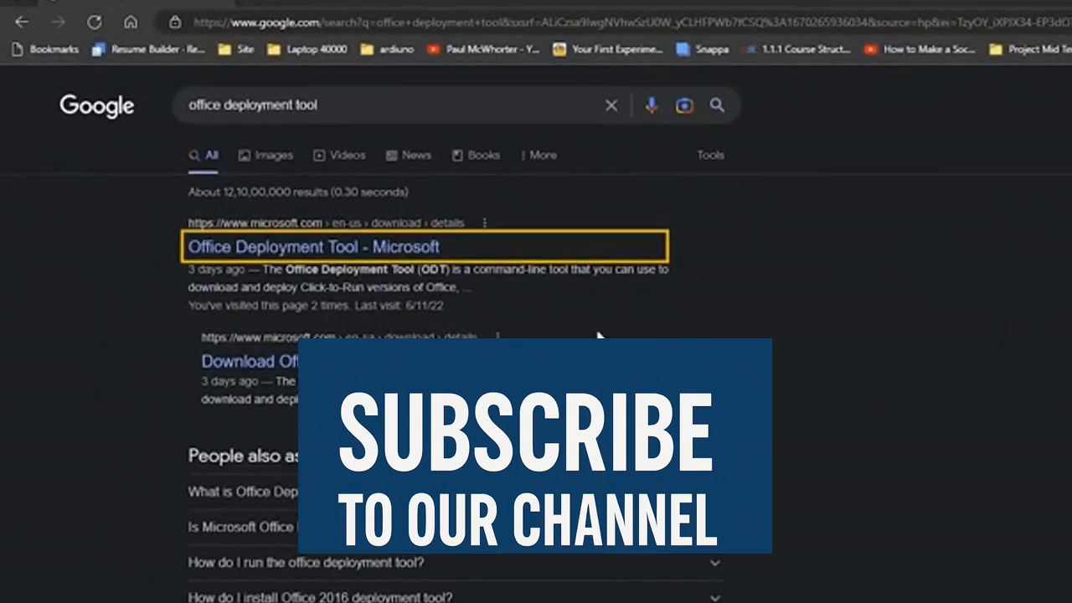
Download the Office Deployment Tool from the Microsoft Download Center and run it, accepting the Microsoft Software License Terms.
{"action": "left_click", "coordinate": [340, 261]}
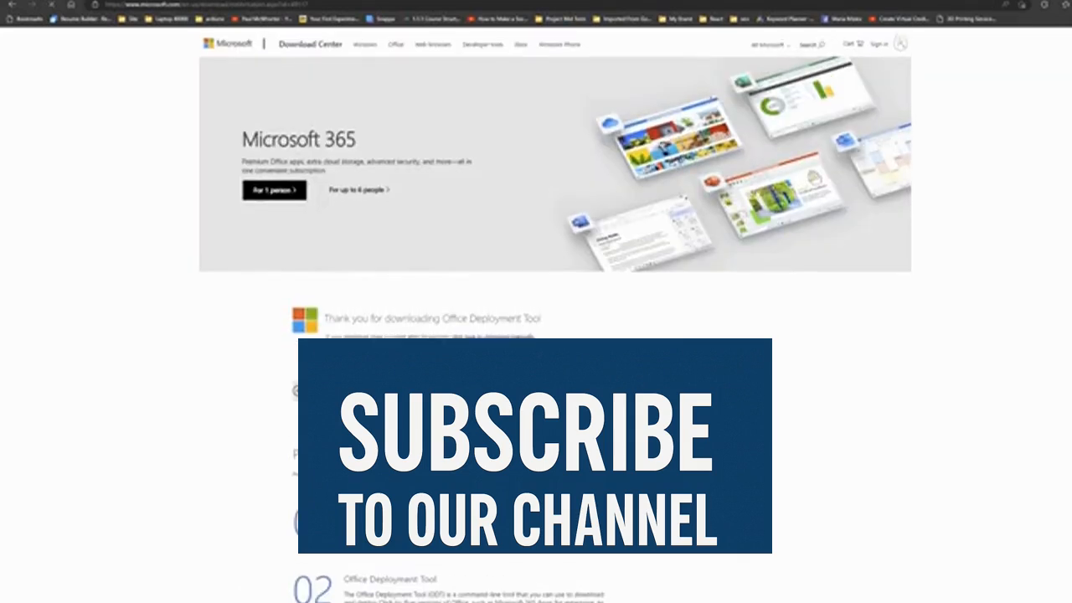
{"action": "left_click", "coordinate": [587, 345]}
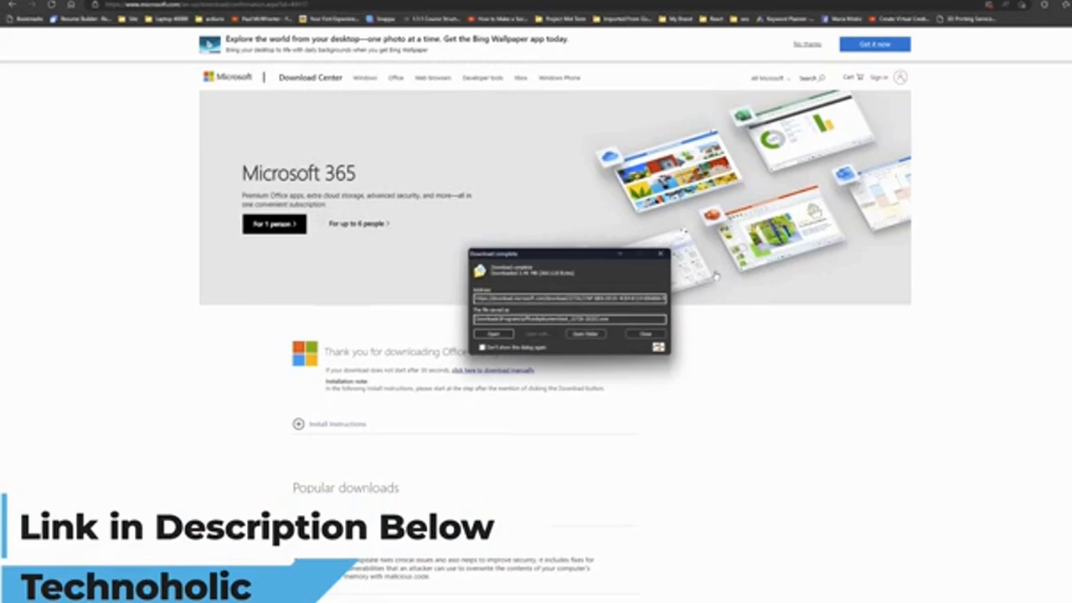
{"action": "left_click", "coordinate": [508, 337]}
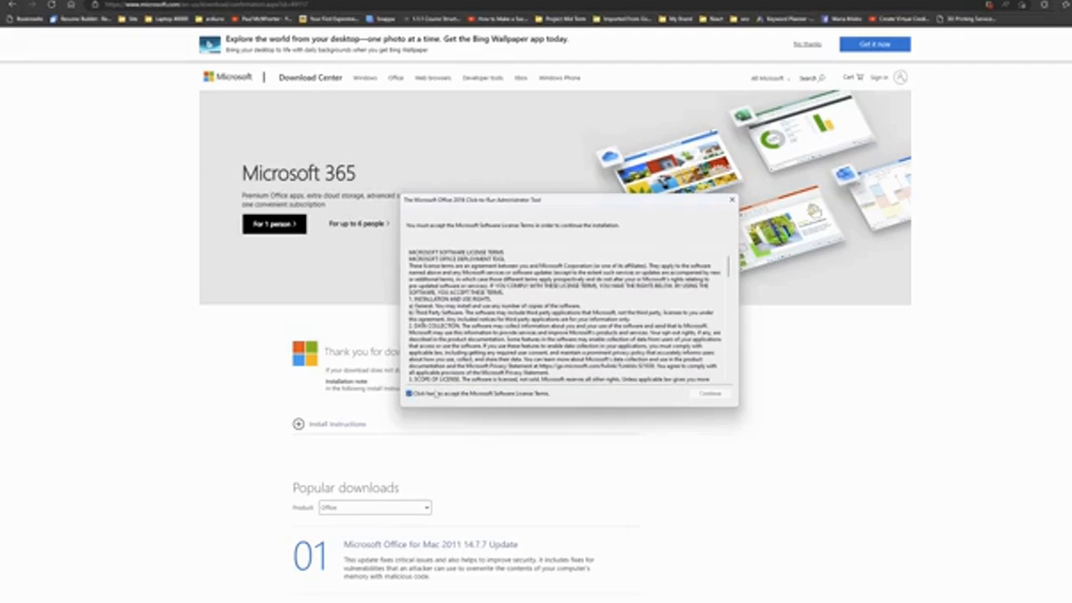
{"action": "left_click", "coordinate": [708, 394]}
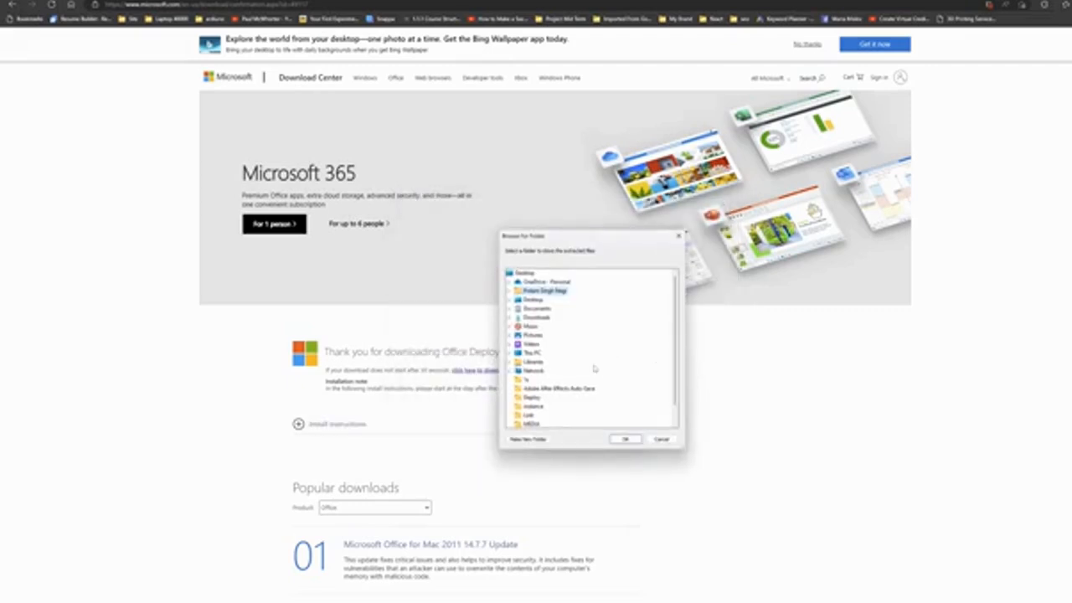
Extract the deployment tool files into a new folder named offic on Local Disk (C:).
{"action": "scroll", "coordinate": [562, 369], "scroll_direction": "down", "scroll_amount": 1}
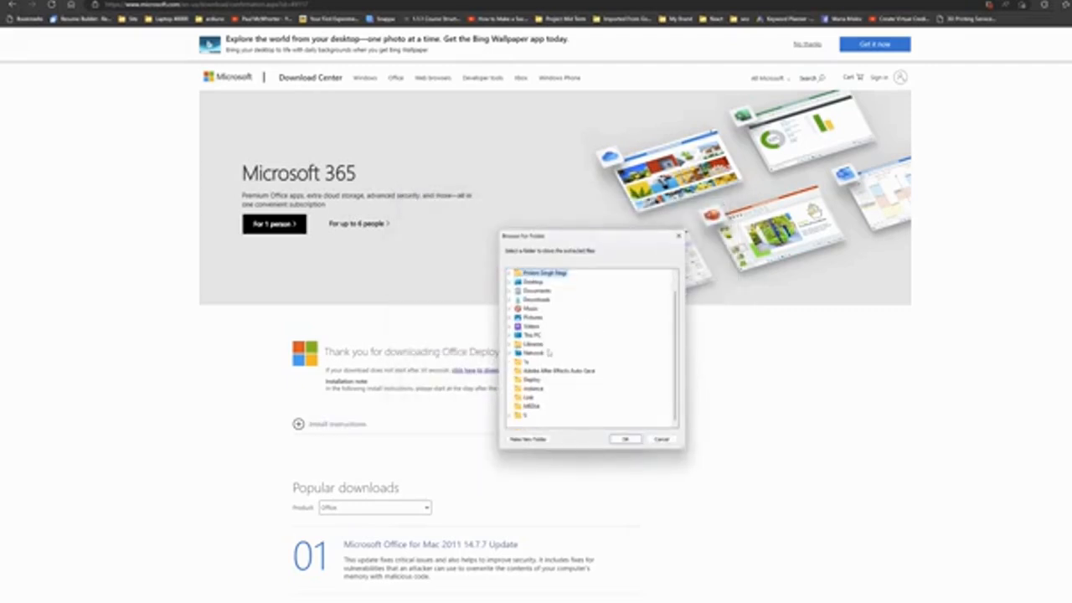
{"action": "scroll", "coordinate": [569, 328], "scroll_direction": "up", "scroll_amount": 1}
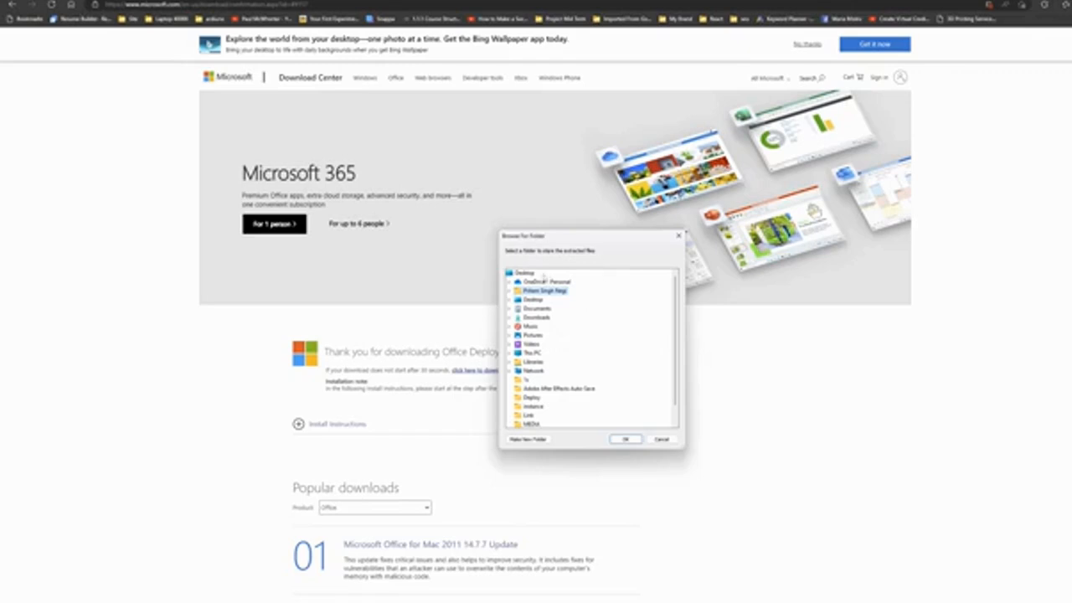
{"action": "scroll", "coordinate": [544, 347], "scroll_direction": "down", "scroll_amount": 1}
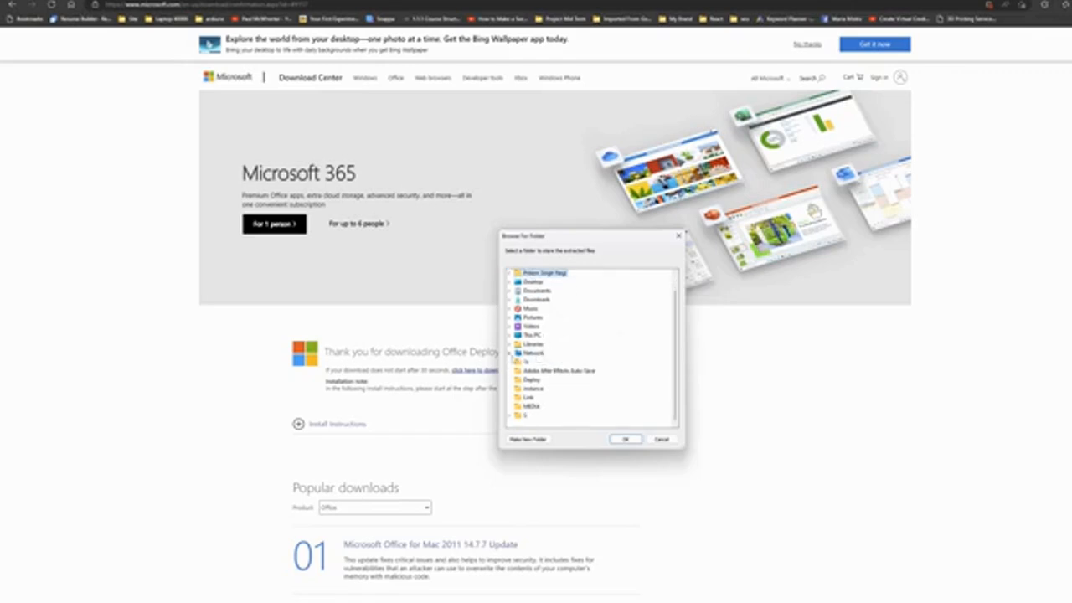
{"action": "left_click", "coordinate": [510, 337]}
{"action": "left_click", "coordinate": [552, 345]}
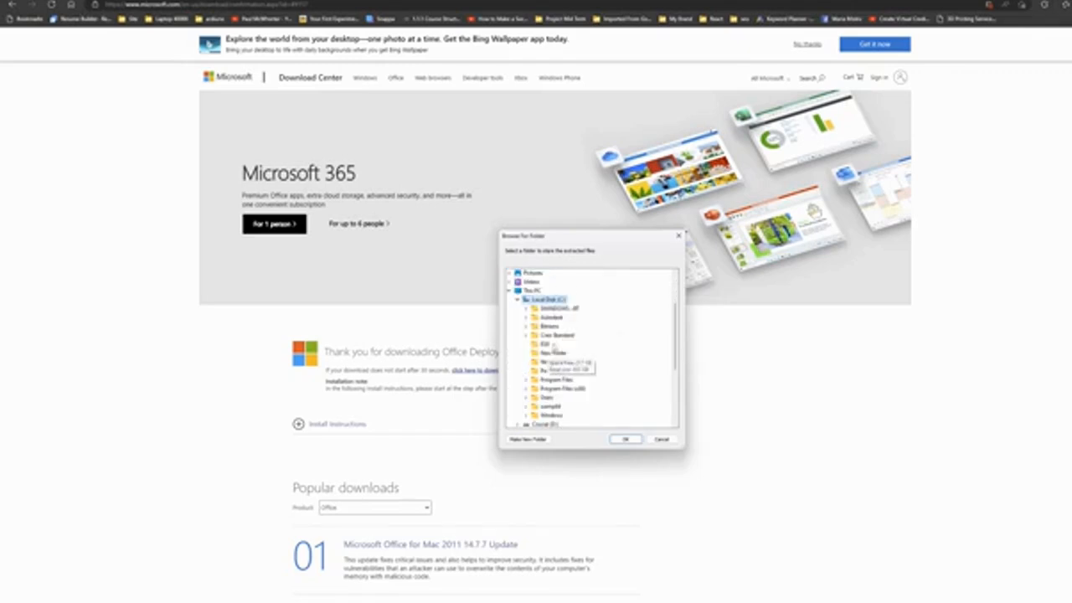
{"action": "left_click", "coordinate": [538, 439]}
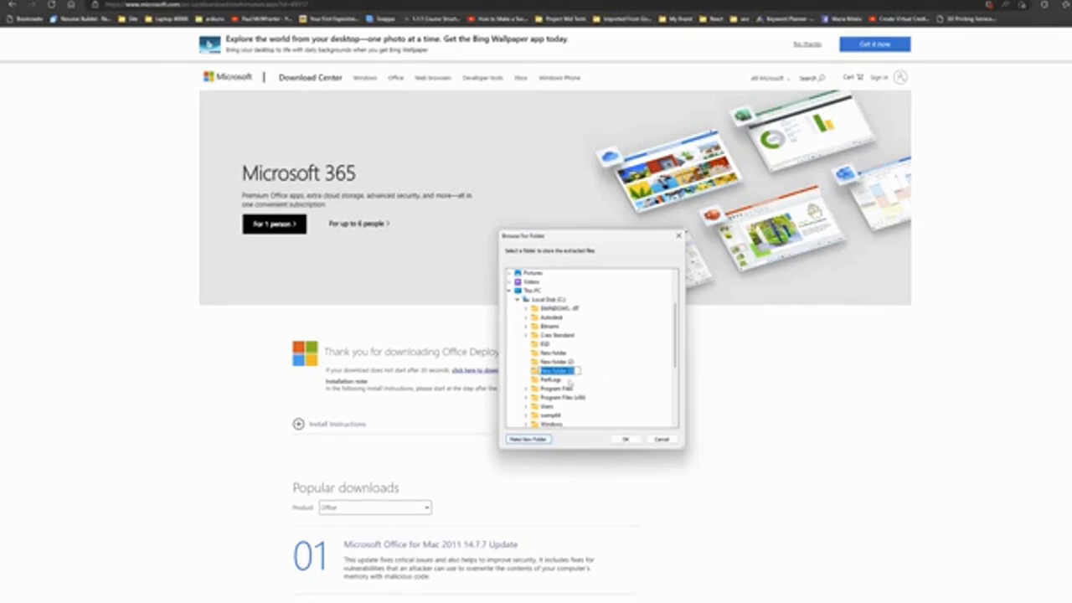
{"action": "type", "text": "office"}
{"action": "key", "text": "Return"}
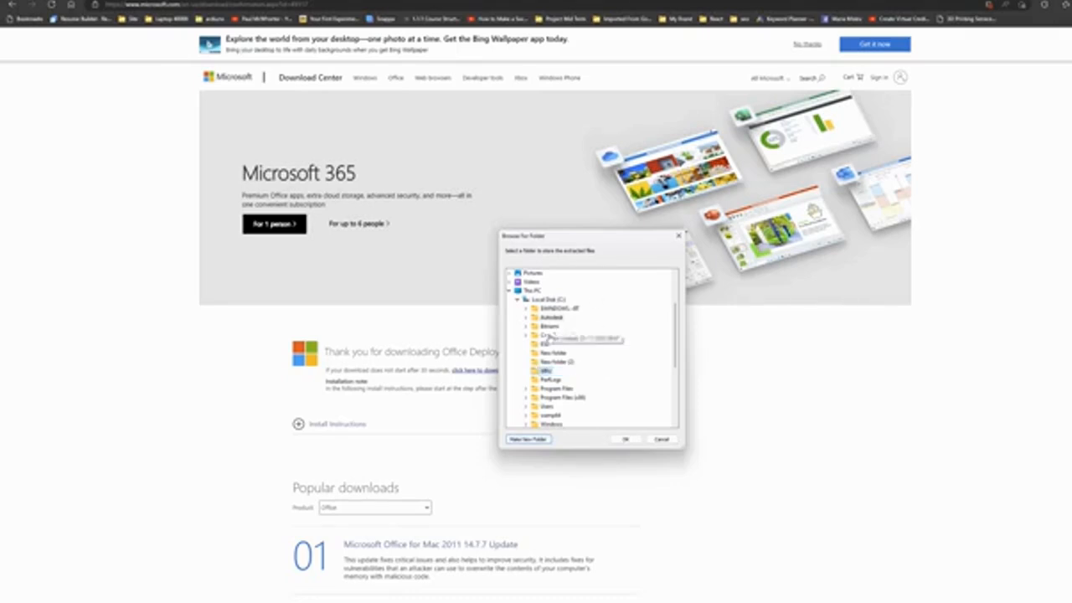
{"action": "left_click", "coordinate": [625, 439]}
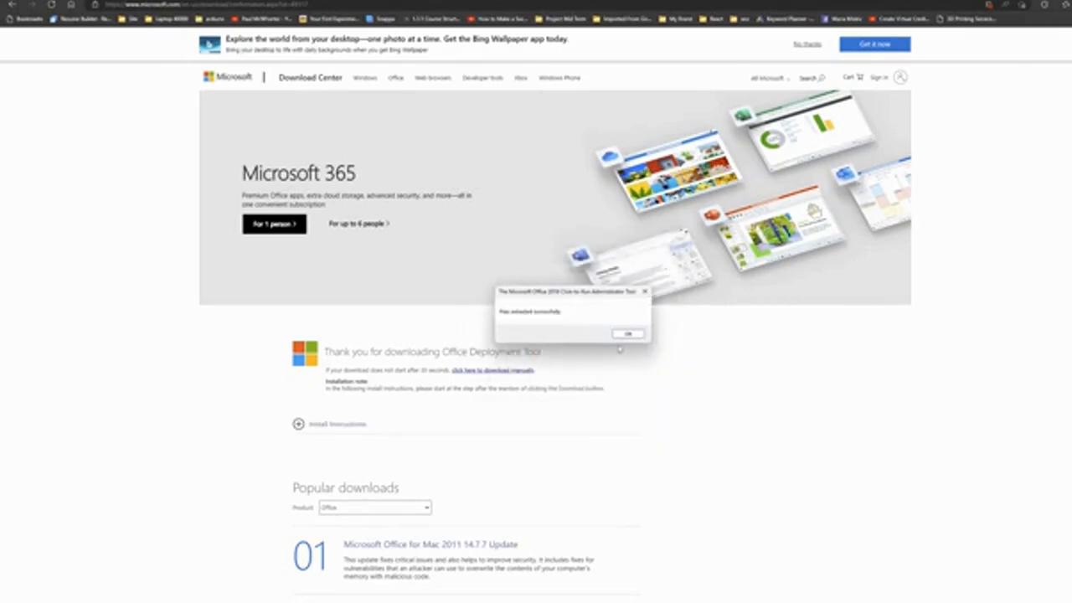
{"action": "left_click", "coordinate": [623, 334]}
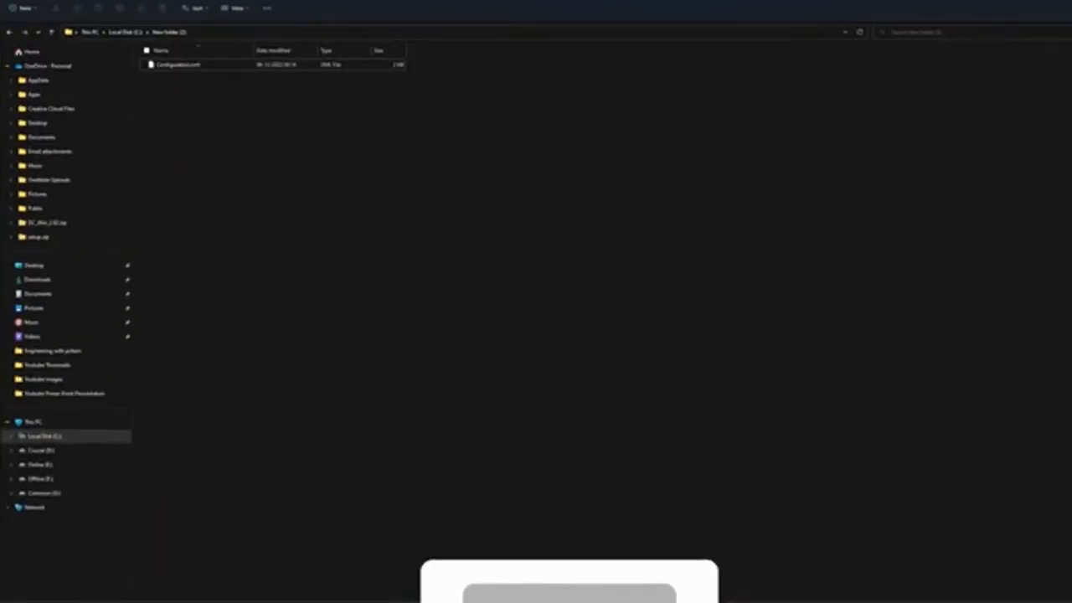
In File Explorer, copy setup.exe from the offic folder into New folder (2), alongside Configuration.xml.
{"action": "double_click", "coordinate": [193, 164]}
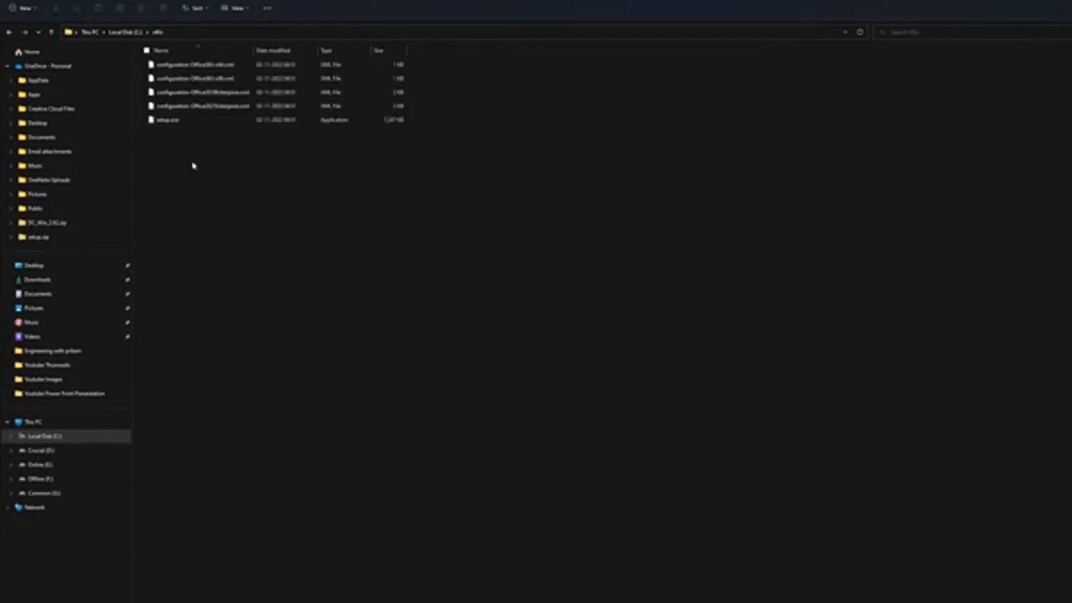
{"action": "right_click", "coordinate": [174, 121]}
{"action": "right_click", "coordinate": [176, 122]}
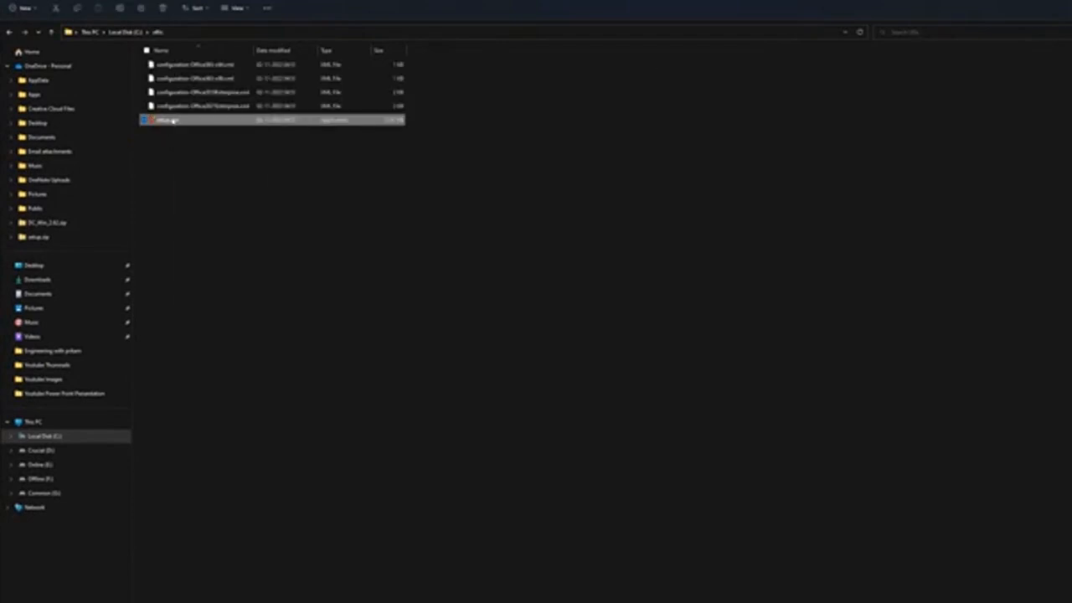
{"action": "left_click", "coordinate": [198, 248]}
{"action": "left_click", "coordinate": [132, 33]}
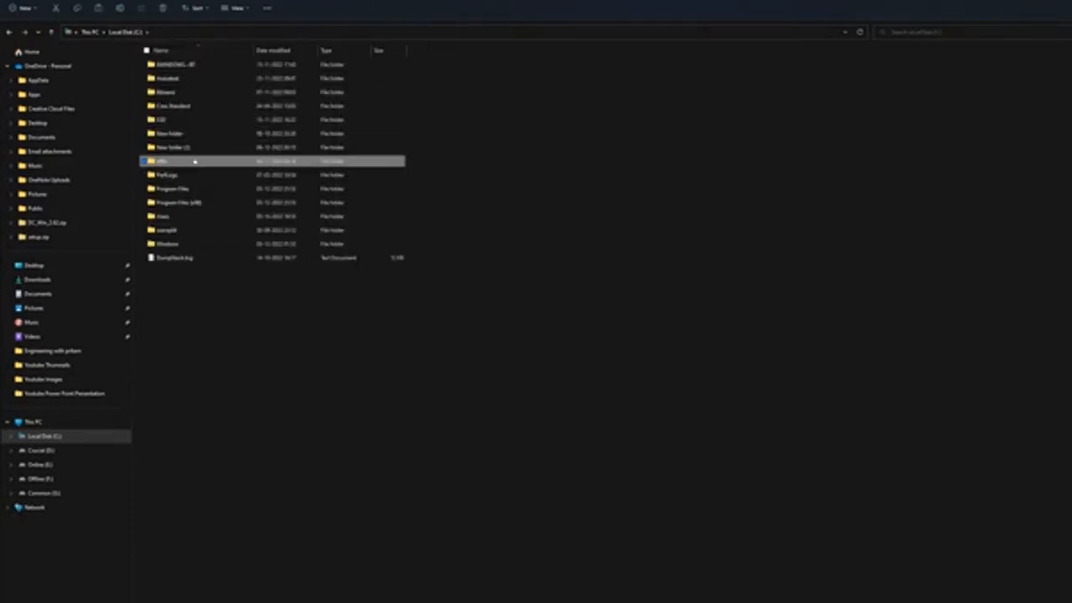
{"action": "double_click", "coordinate": [196, 151]}
{"action": "right_click", "coordinate": [195, 107]}
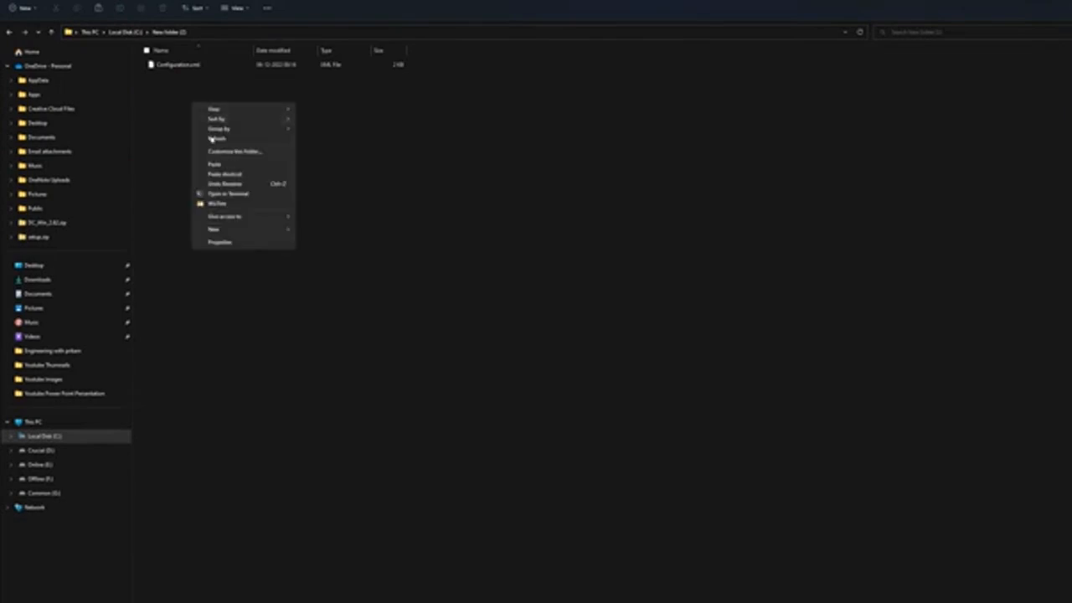
{"action": "left_click", "coordinate": [215, 163]}
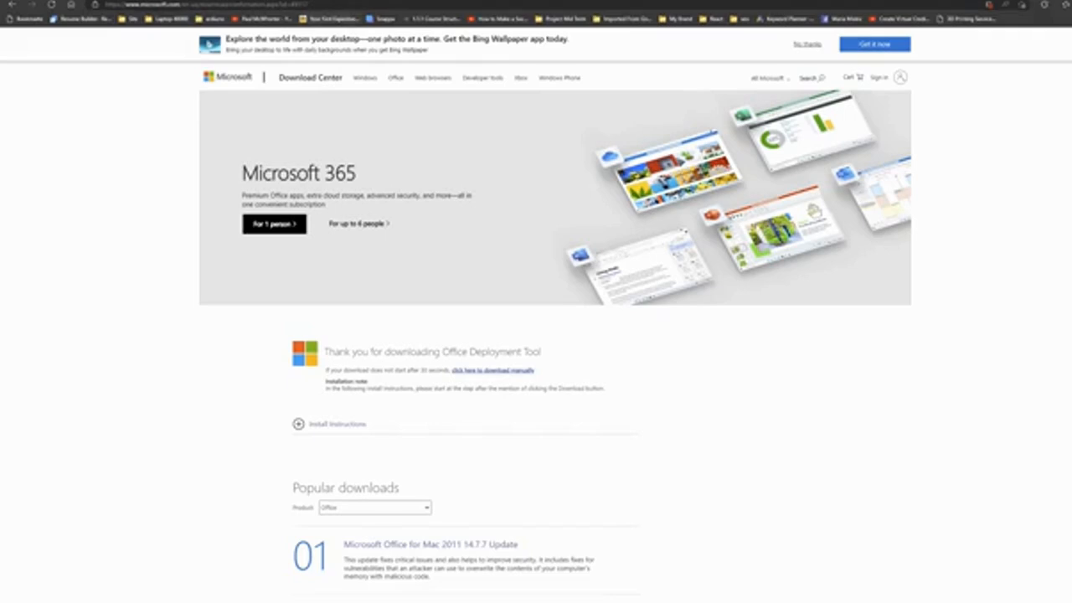
Return to the browser, go to google.com and search for "office deployment tool 2021".
{"action": "left_click", "coordinate": [205, 4]}
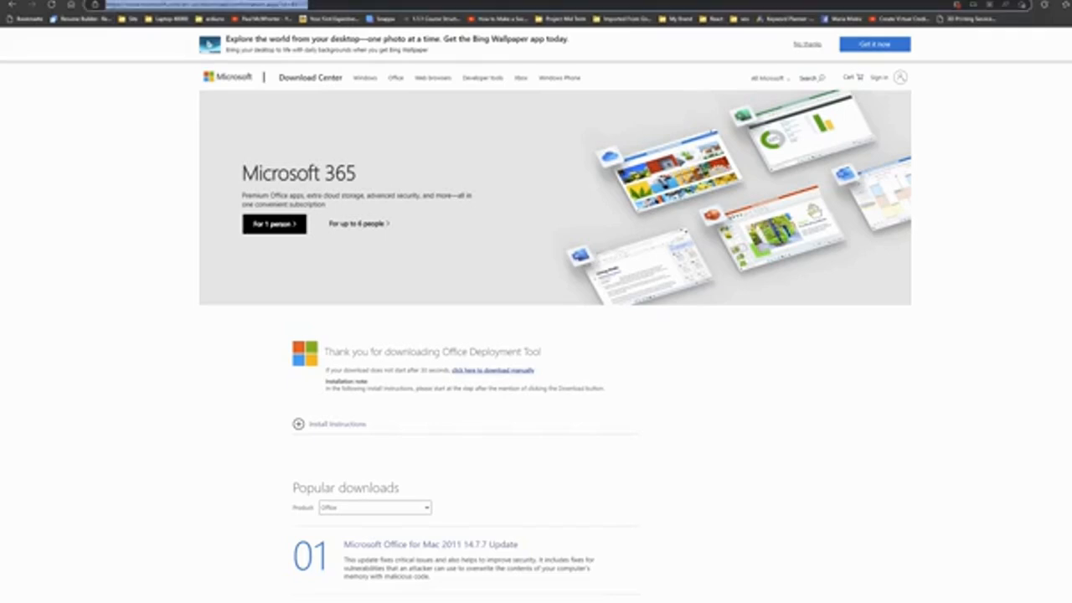
{"action": "type", "text": "google.com"}
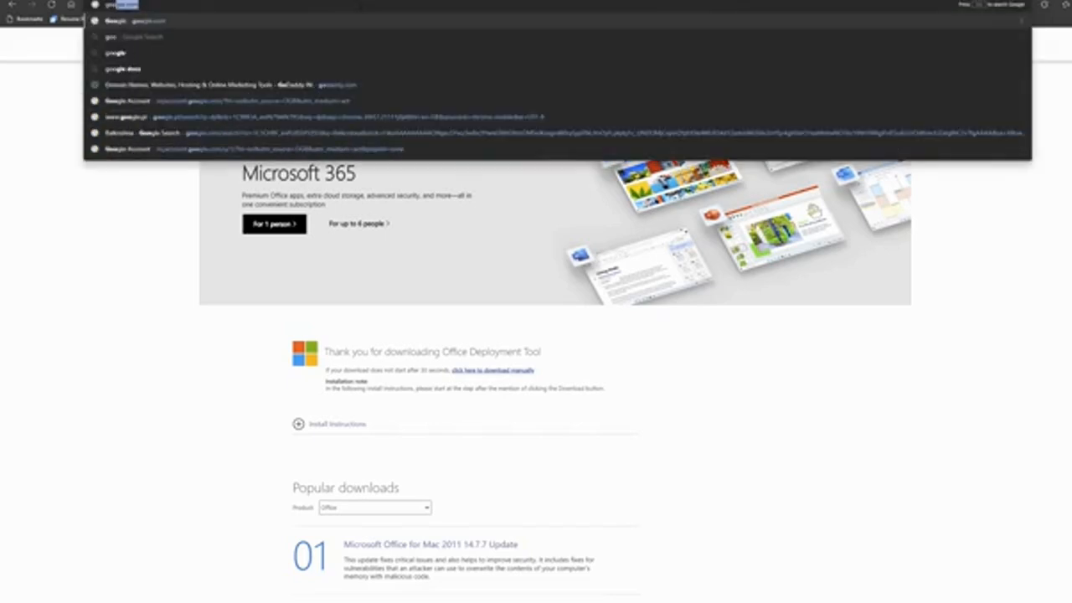
{"action": "key", "text": "Return"}
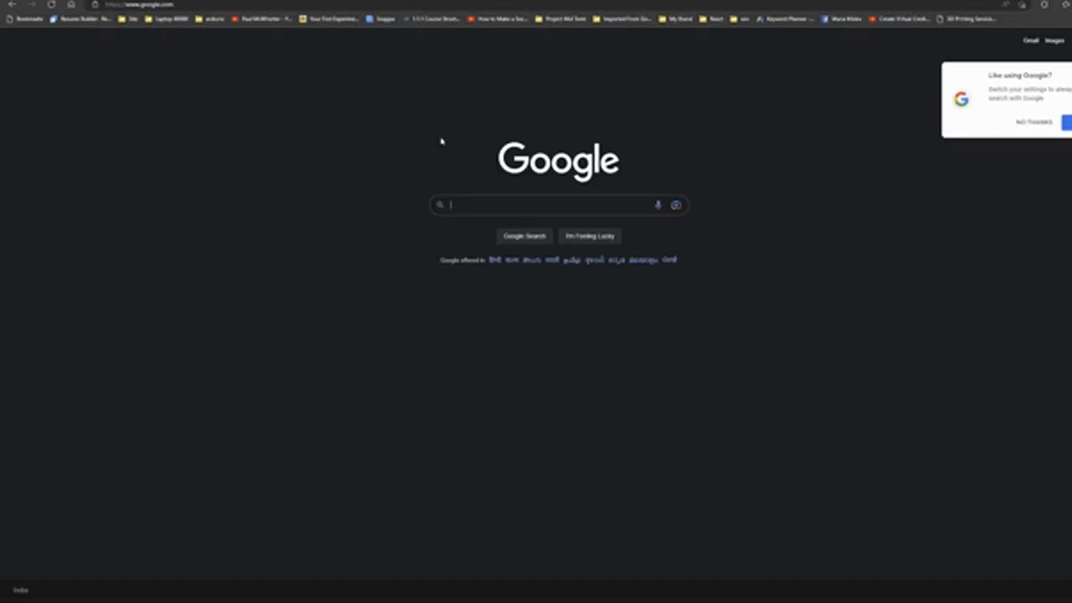
{"action": "type", "text": "of"}
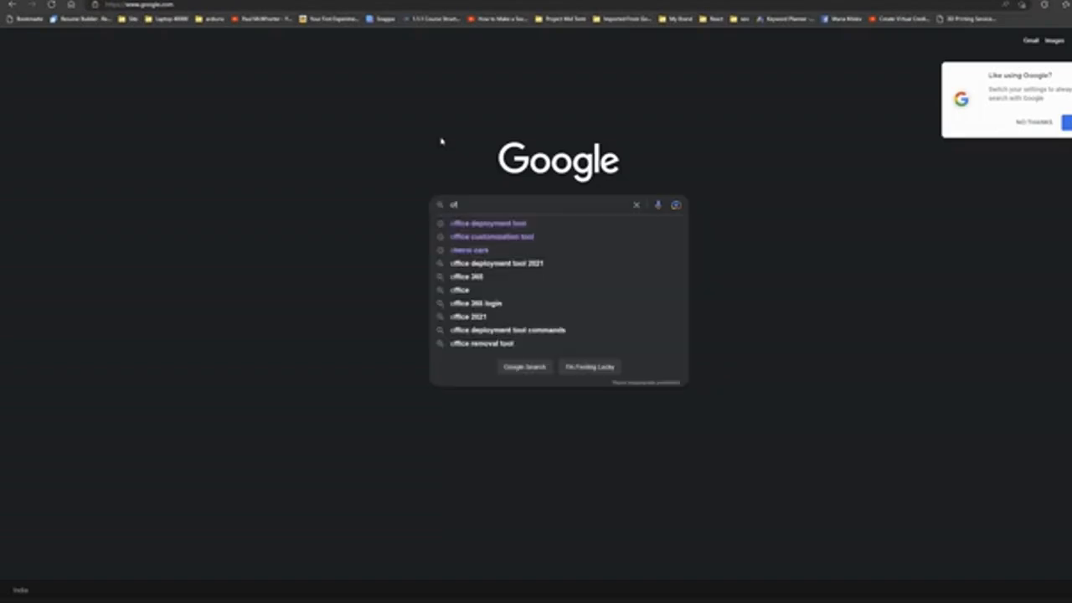
{"action": "type", "text": "fi"}
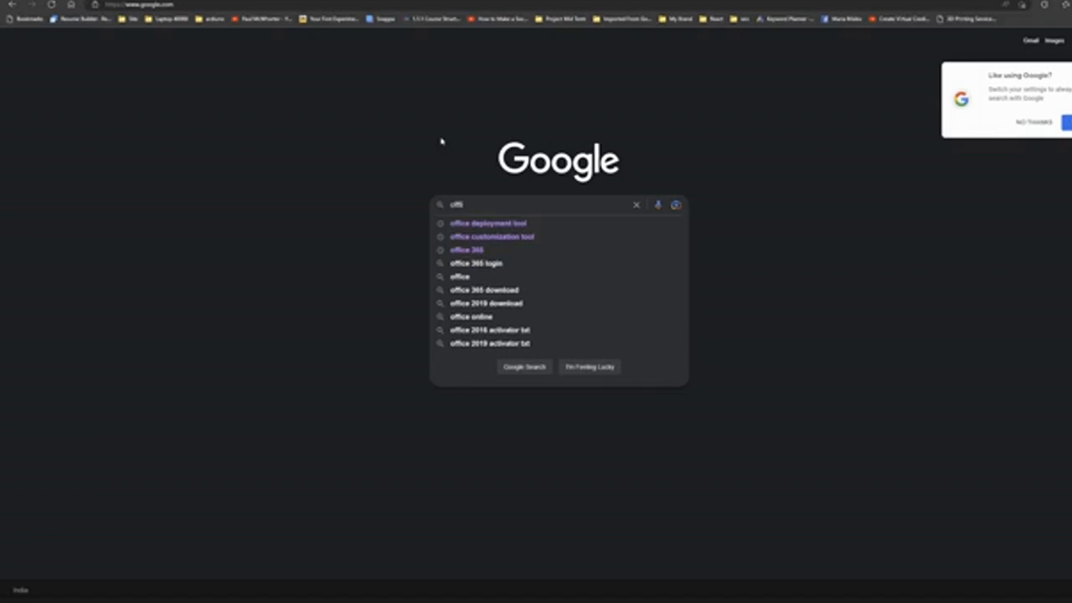
{"action": "key", "text": "Down"}
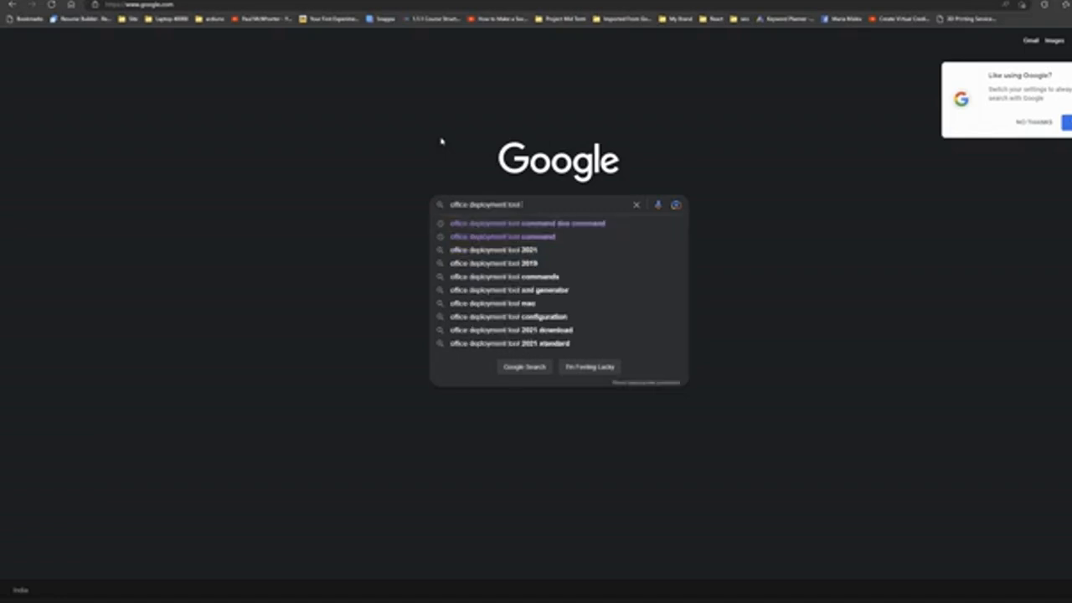
{"action": "type", "text": "2021"}
{"action": "key", "text": "Return"}
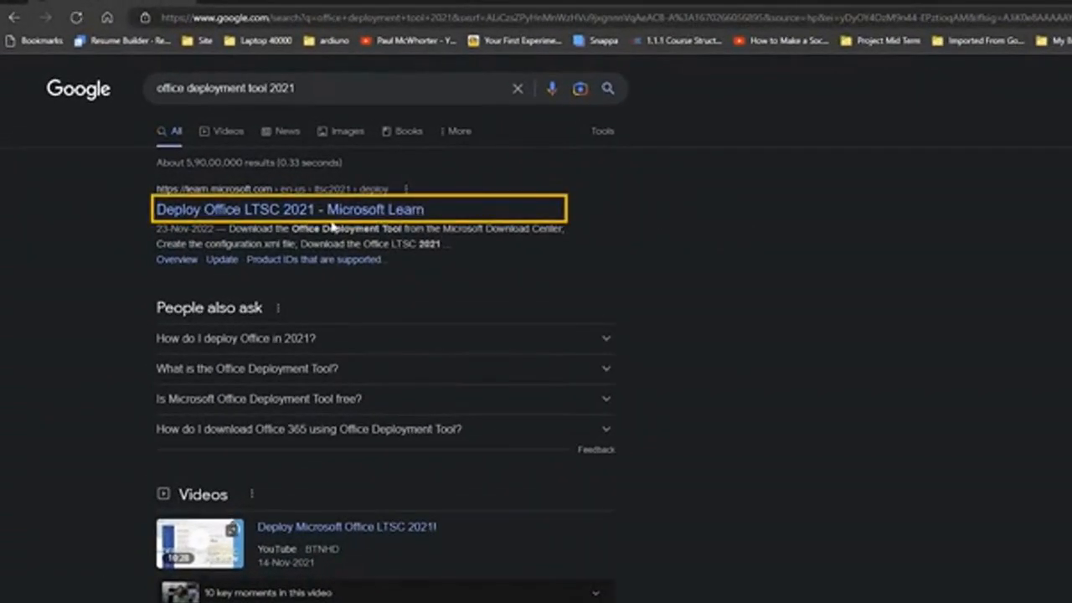
Open the Deploy Office LTSC 2021 article on Microsoft Learn and find the section on installing with the Office Deployment Tool.
{"action": "left_click", "coordinate": [249, 212]}
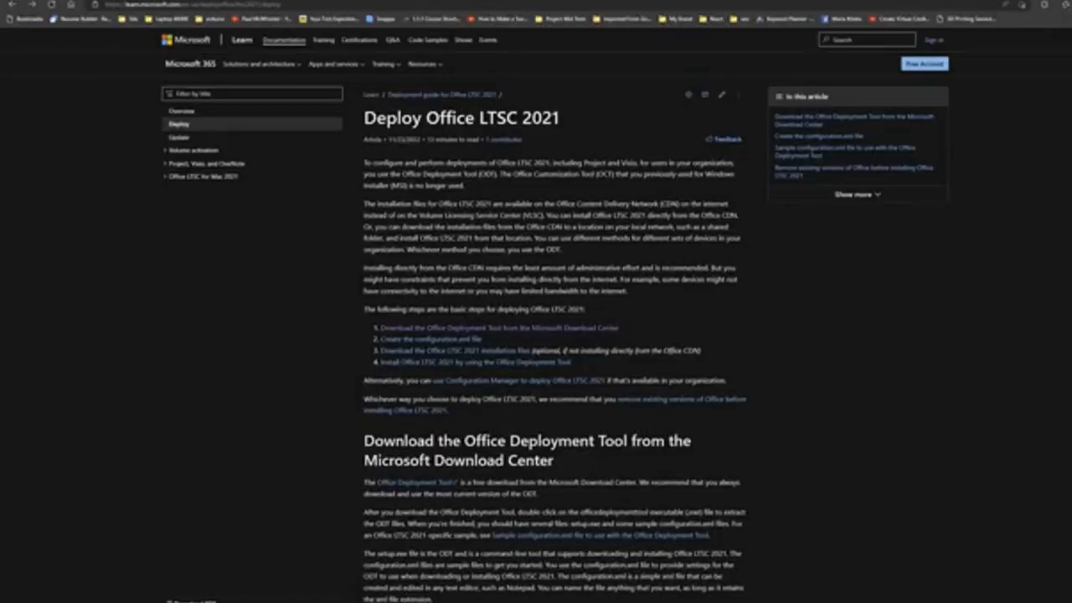
{"action": "scroll", "coordinate": [545, 214], "scroll_direction": "down", "scroll_amount": 20}
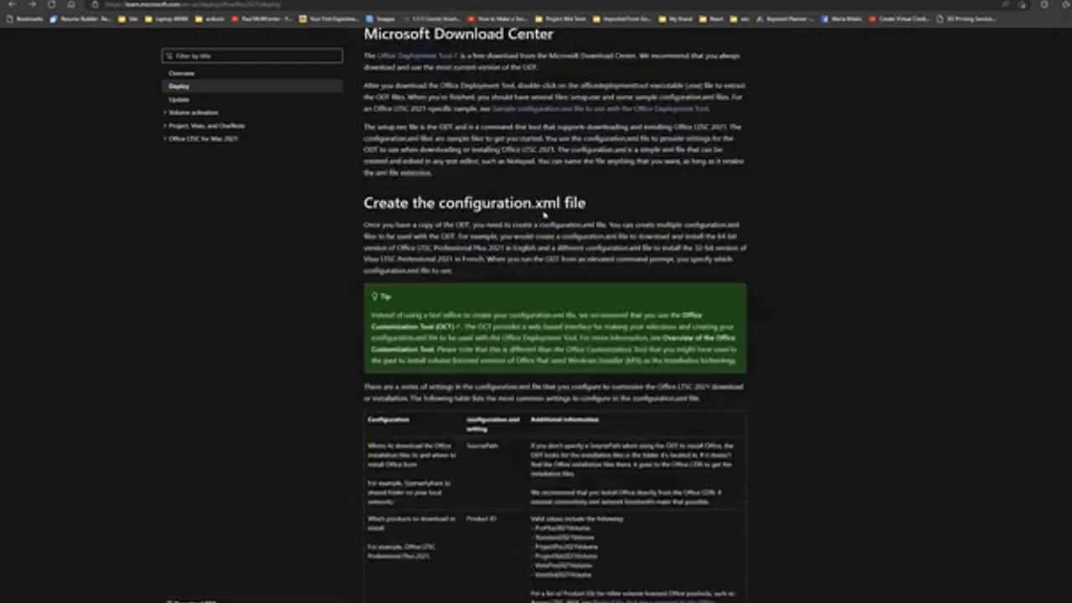
{"action": "scroll", "coordinate": [555, 314], "scroll_direction": "down", "scroll_amount": 14}
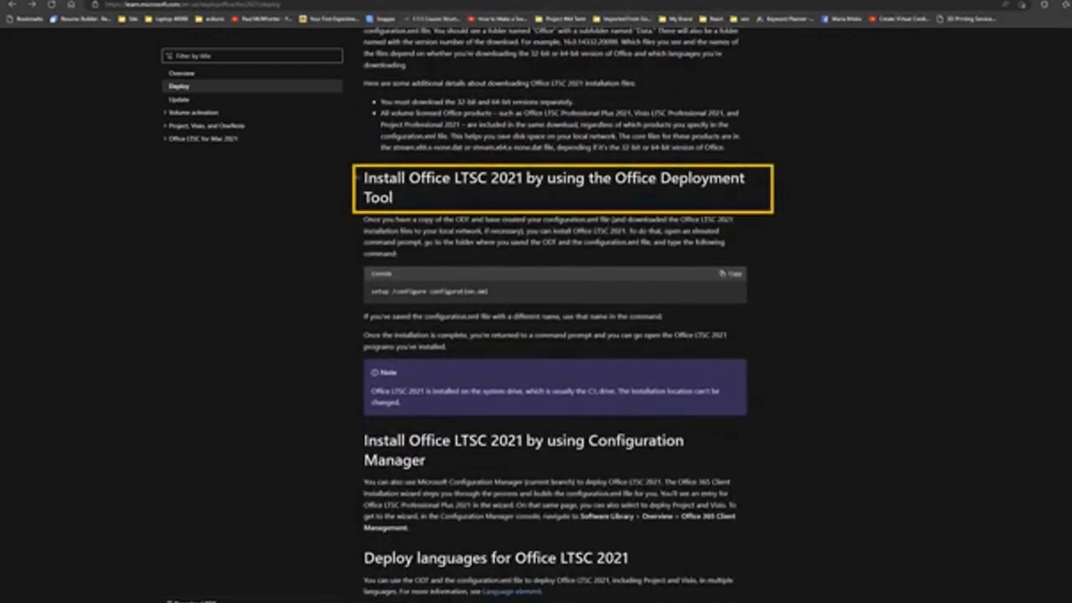
{"action": "left_click_drag", "start_coordinate": [360, 178], "coordinate": [540, 180]}
{"action": "left_click", "coordinate": [539, 201]}
Search Windows for cmd and open Command Prompt as administrator, allowing it to make changes.
{"action": "key", "text": "super"}
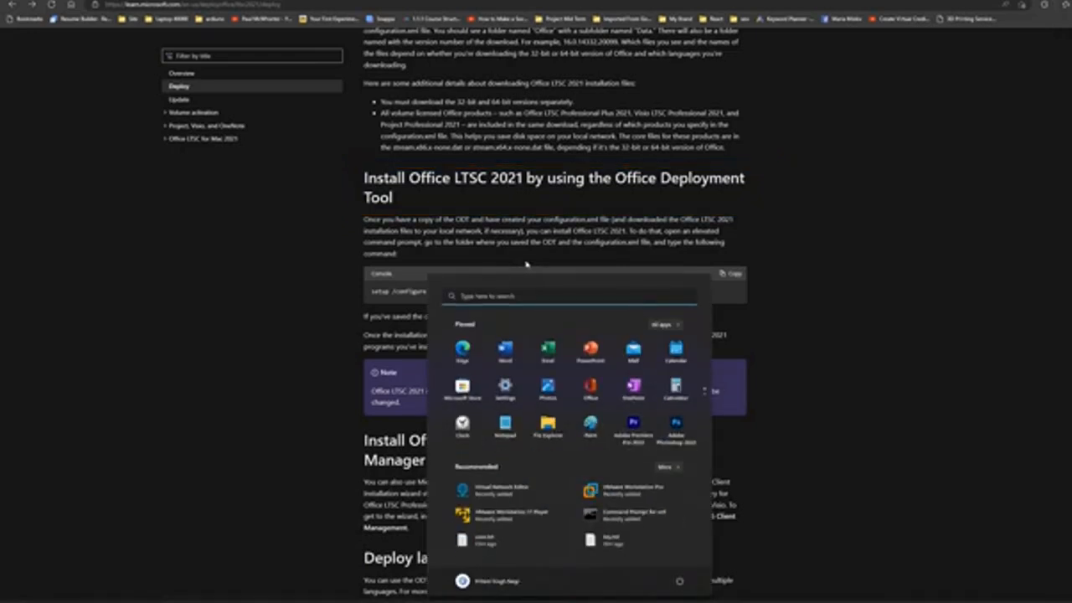
{"action": "type", "text": "cmd"}
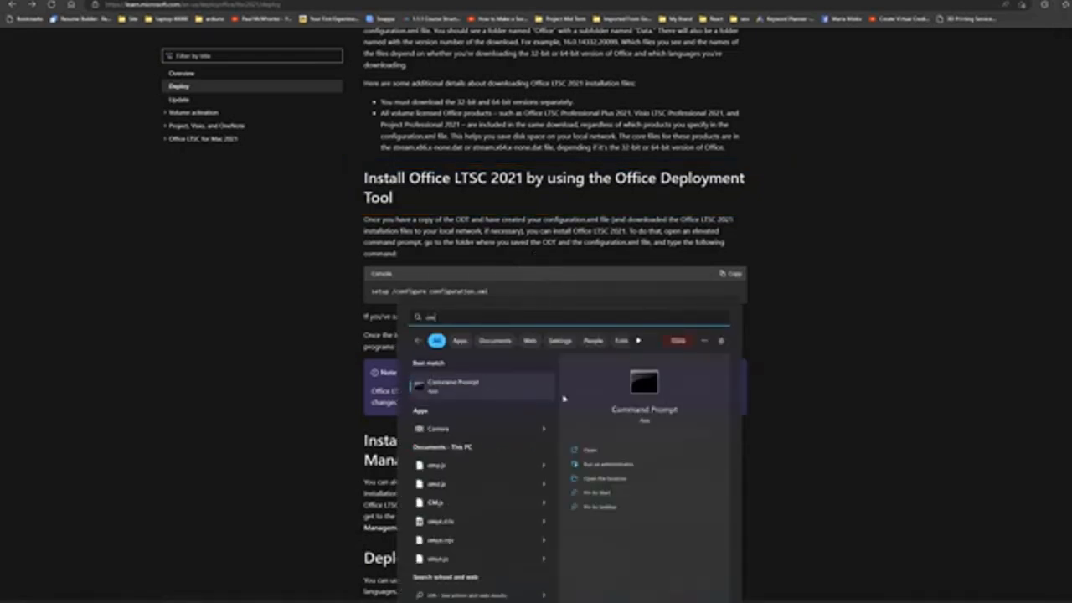
{"action": "left_click", "coordinate": [613, 469]}
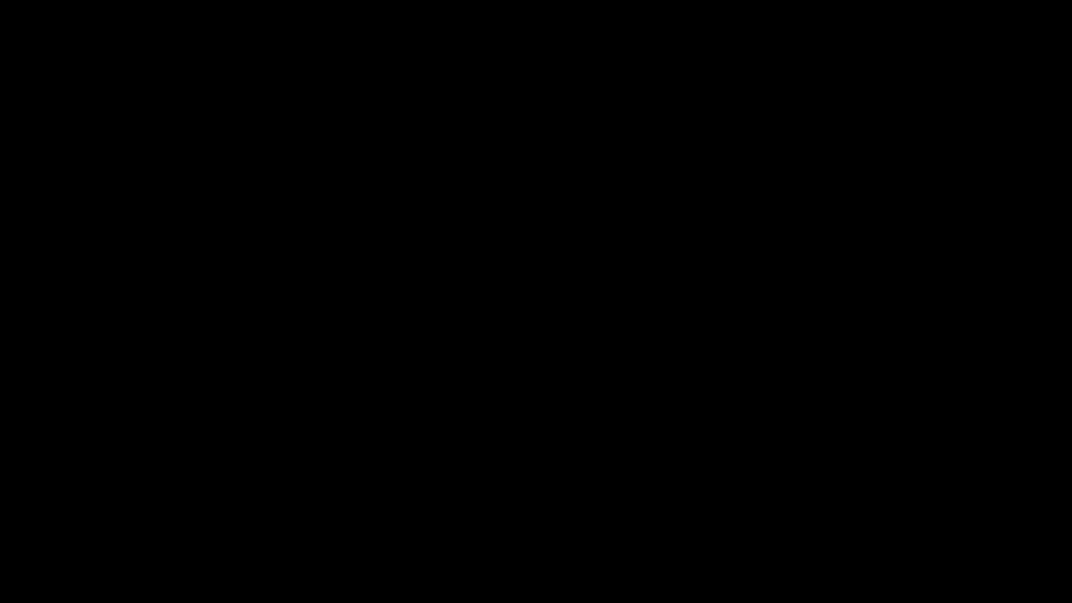
{"action": "left_click", "coordinate": [575, 328]}
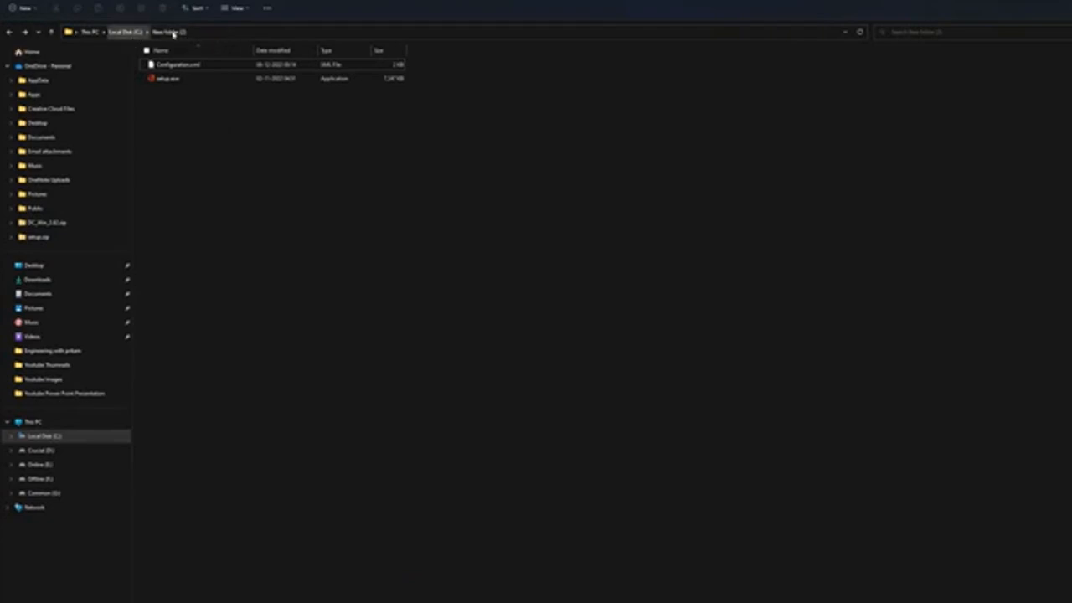
In File Explorer, copy the full path of New folder (2) that holds setup.exe and Configuration.xml.
{"action": "left_click", "coordinate": [206, 33]}
{"action": "key", "text": "ctrl+c"}
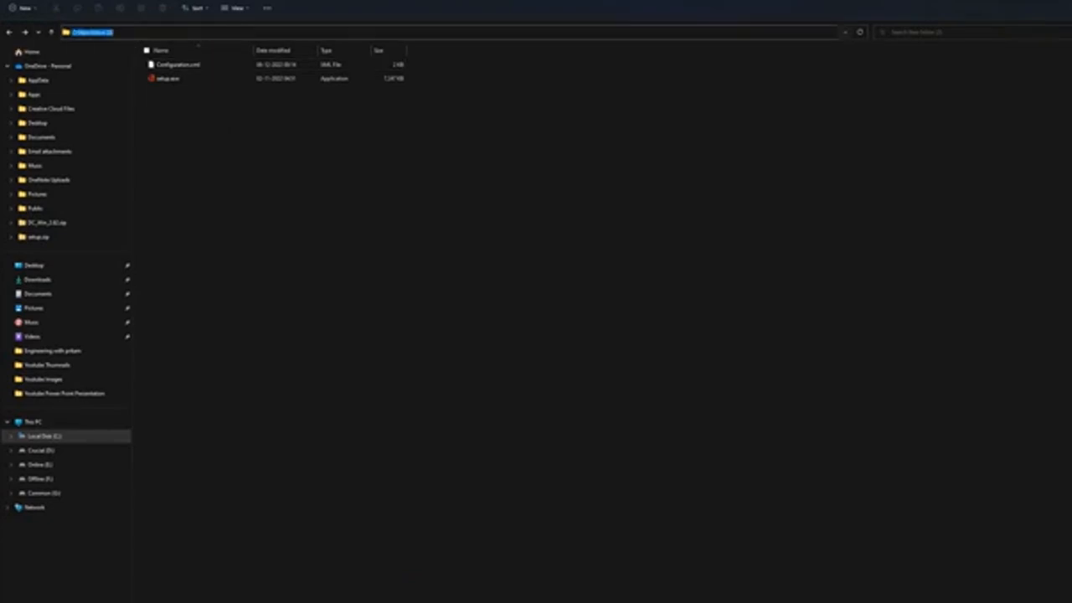
{"action": "right_click", "coordinate": [82, 33]}
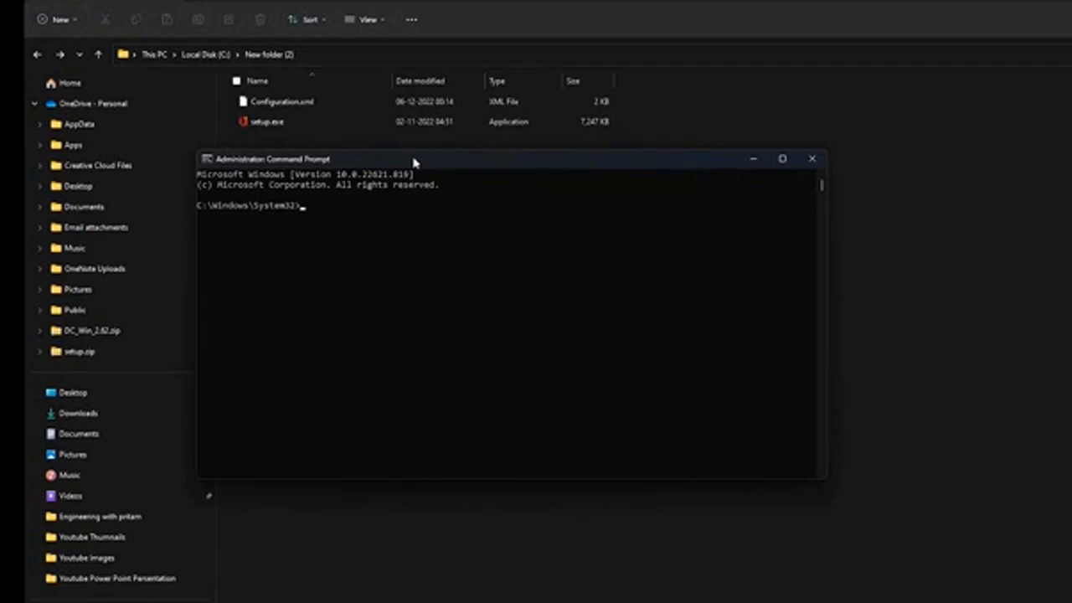
In Command Prompt, change the directory to the copied path with cd C:\New folder (2).
{"action": "type", "text": "cd"}
{"action": "right_click", "coordinate": [458, 159]}
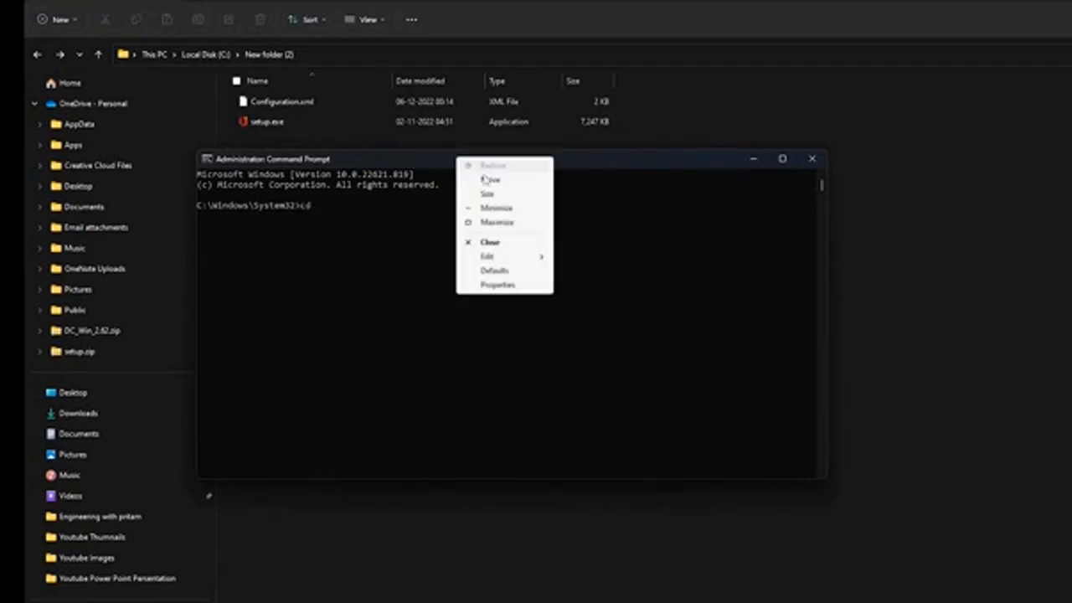
{"action": "mouse_move", "coordinate": [508, 256]}
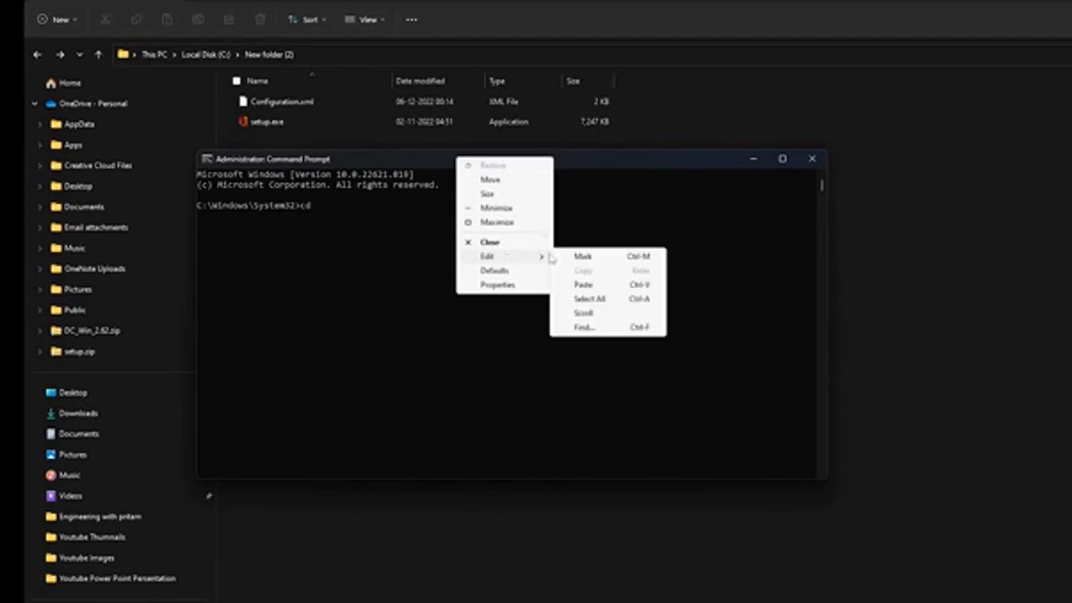
{"action": "left_click", "coordinate": [586, 285]}
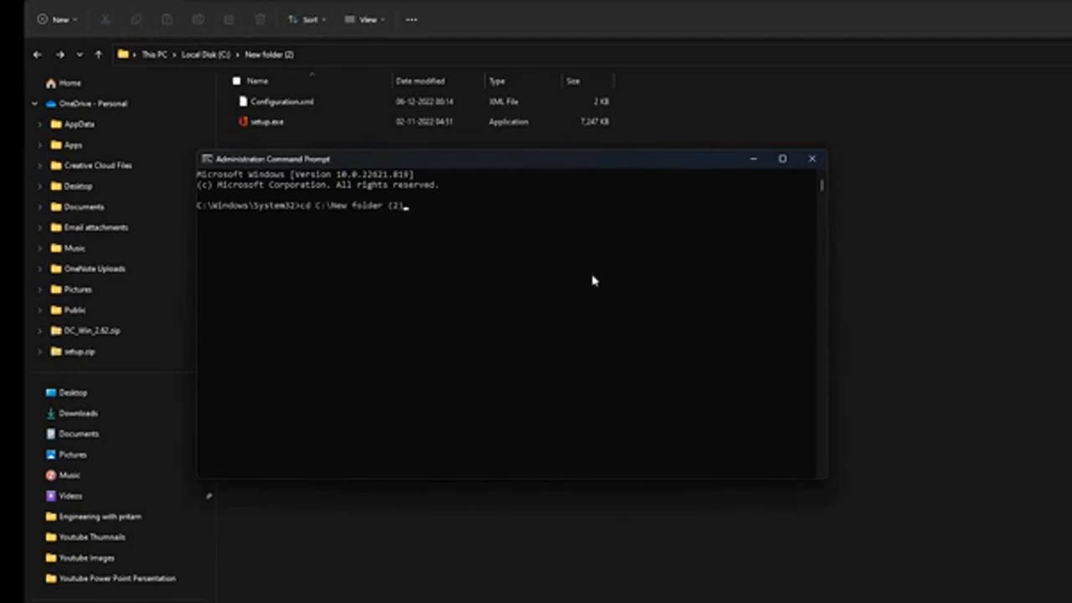
{"action": "key", "text": "Return"}
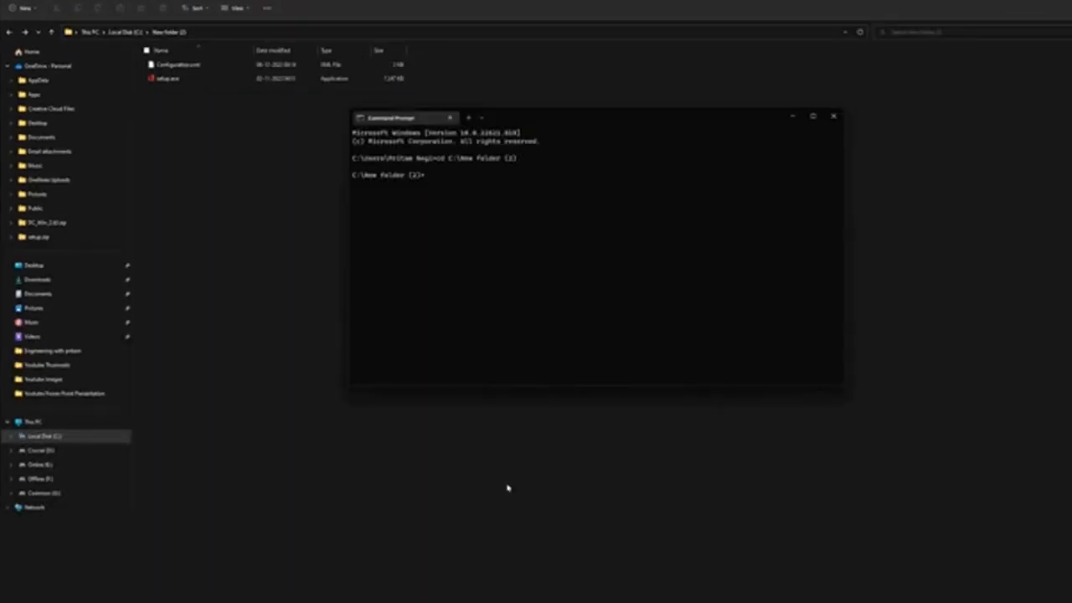
Return to the Microsoft Learn article in the browser and copy the command setup /configure configuration.xml.
{"action": "mouse_move", "coordinate": [422, 601]}
{"action": "left_click", "coordinate": [422, 565]}
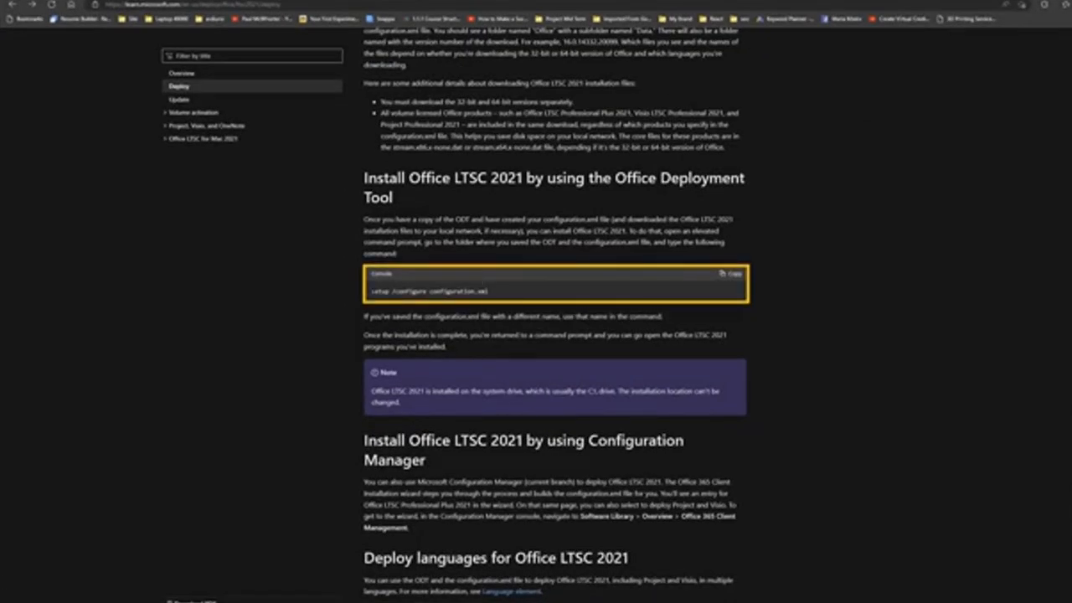
{"action": "left_click_drag", "start_coordinate": [375, 291], "coordinate": [444, 291]}
{"action": "left_click", "coordinate": [518, 297]}
{"action": "left_click", "coordinate": [730, 278]}
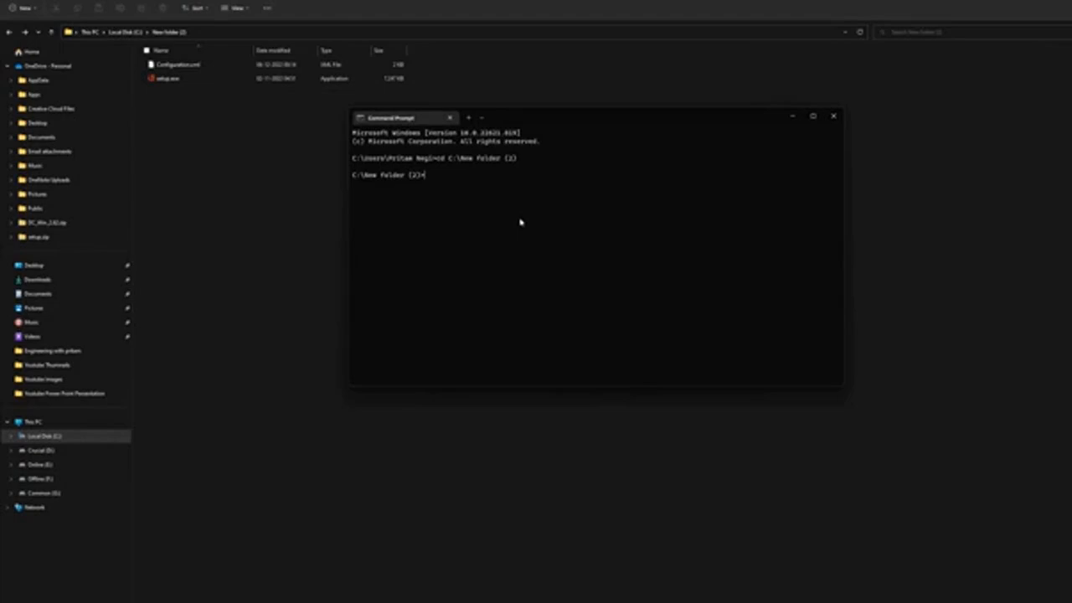
Run setup /configure configuration.xml in Command Prompt to install Office, and close the installer once it has finished.
{"action": "key", "text": "ctrl+v"}
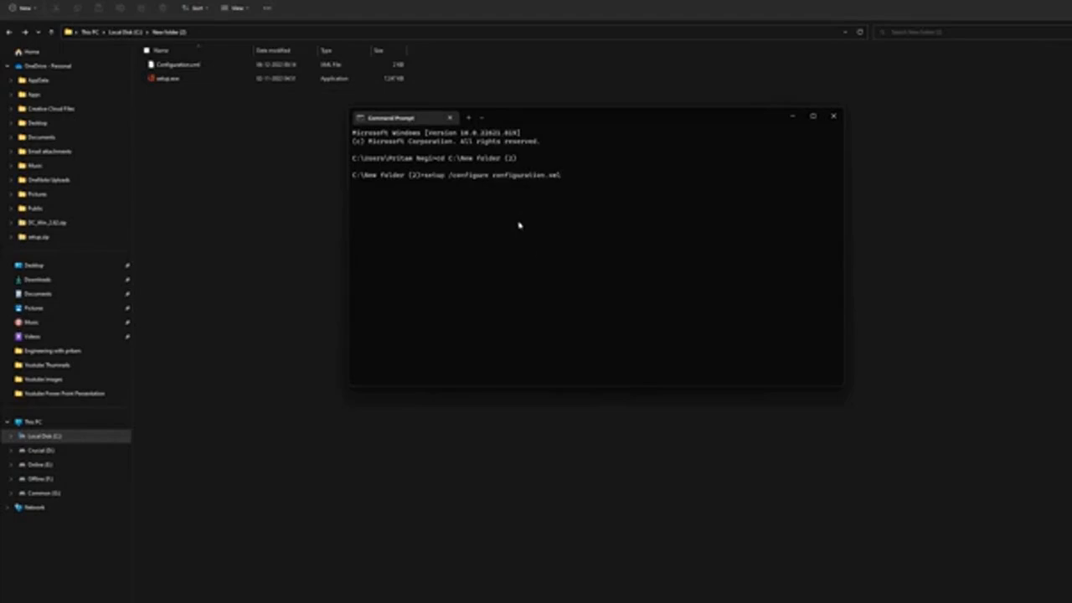
{"action": "key", "text": "Return"}
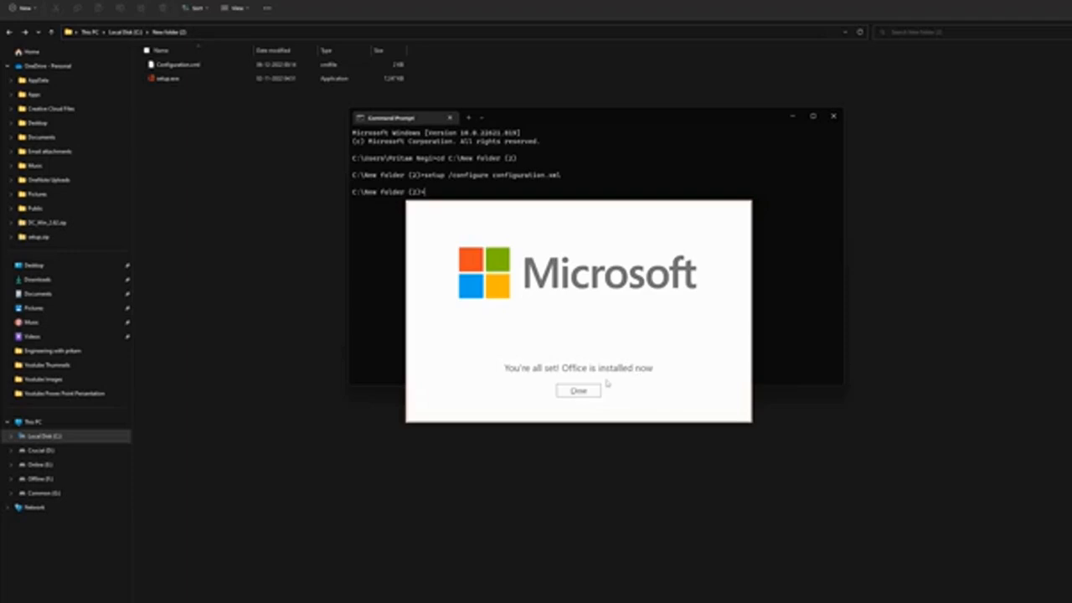
{"action": "left_click", "coordinate": [578, 391]}
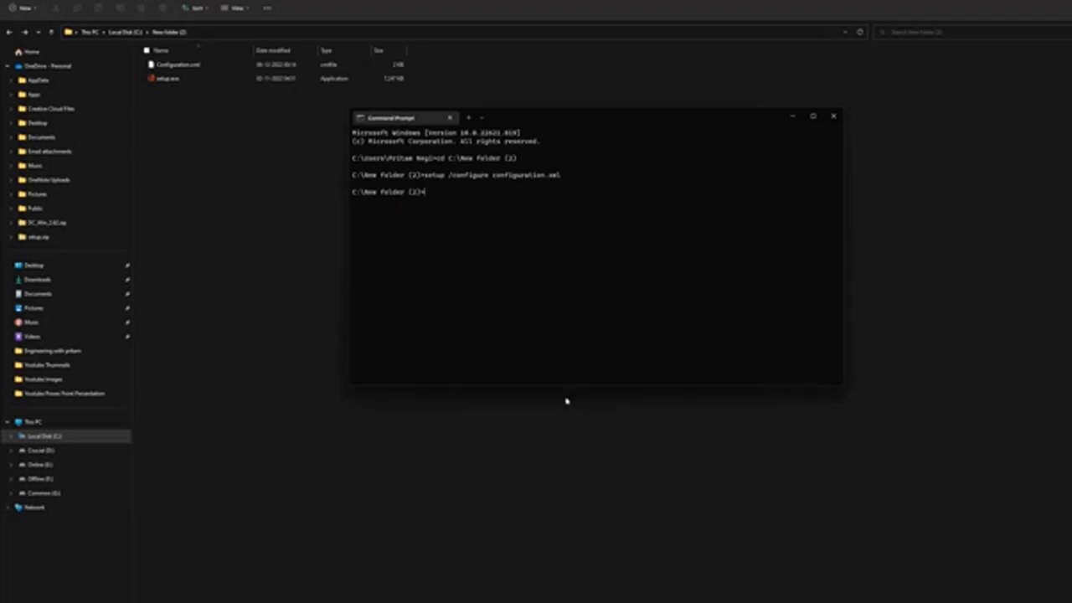
Open Word from the Start menu and create a blank document.
{"action": "left_click", "coordinate": [444, 602]}
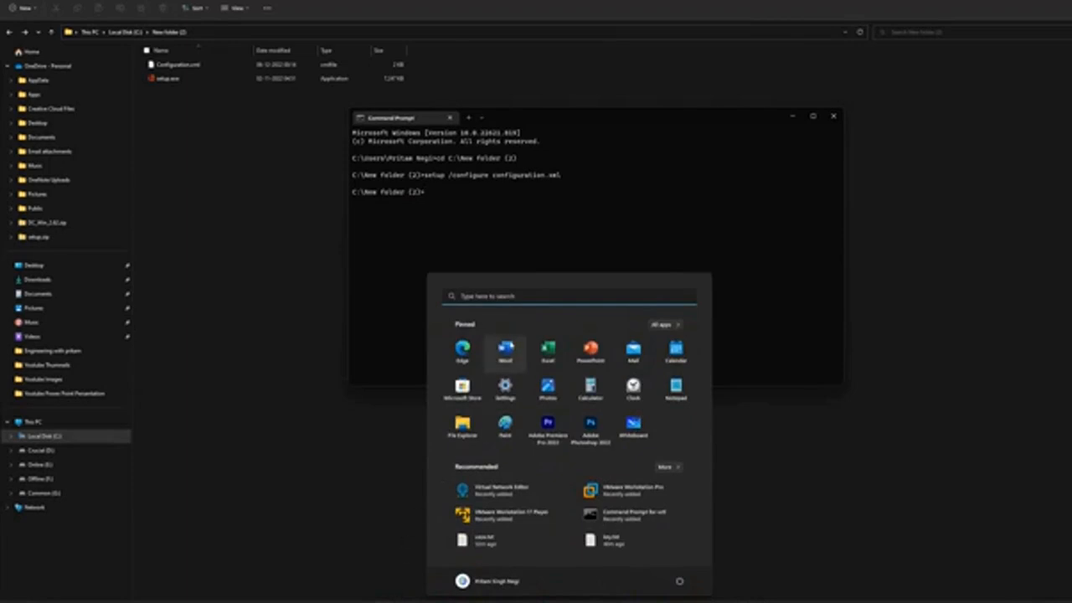
{"action": "left_click", "coordinate": [502, 350]}
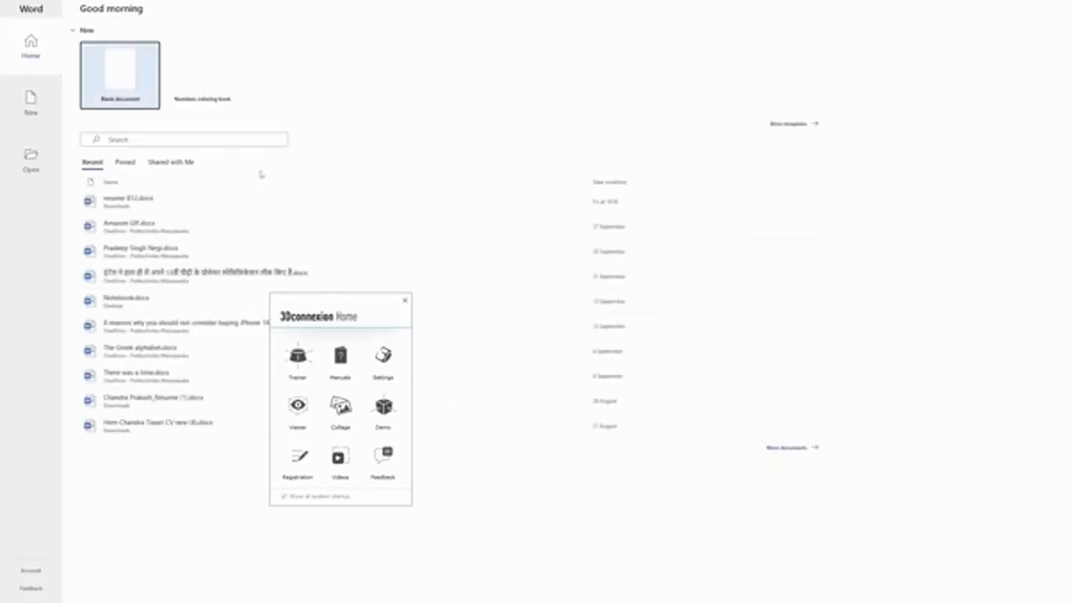
{"action": "left_click", "coordinate": [123, 83]}
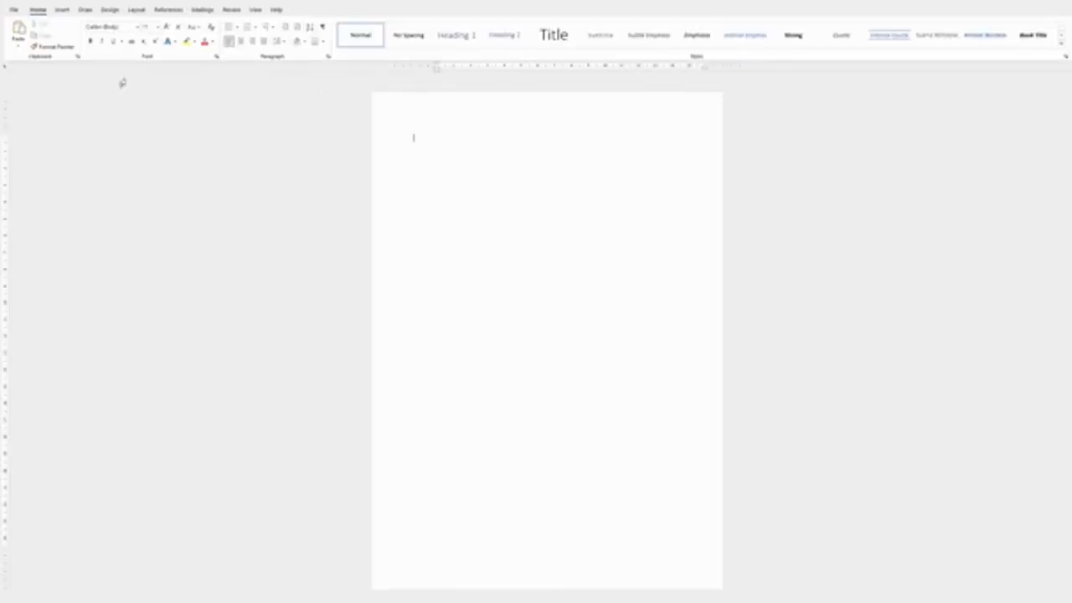